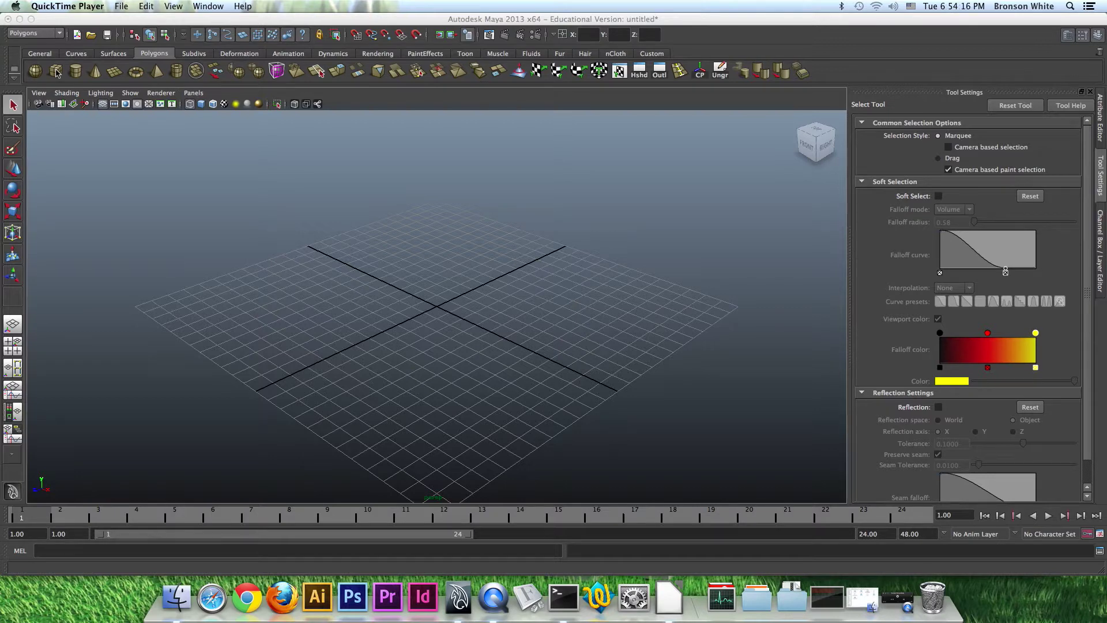
Step: Create a polygon cube centred on the grid and display it with smooth shading
click(56, 72)
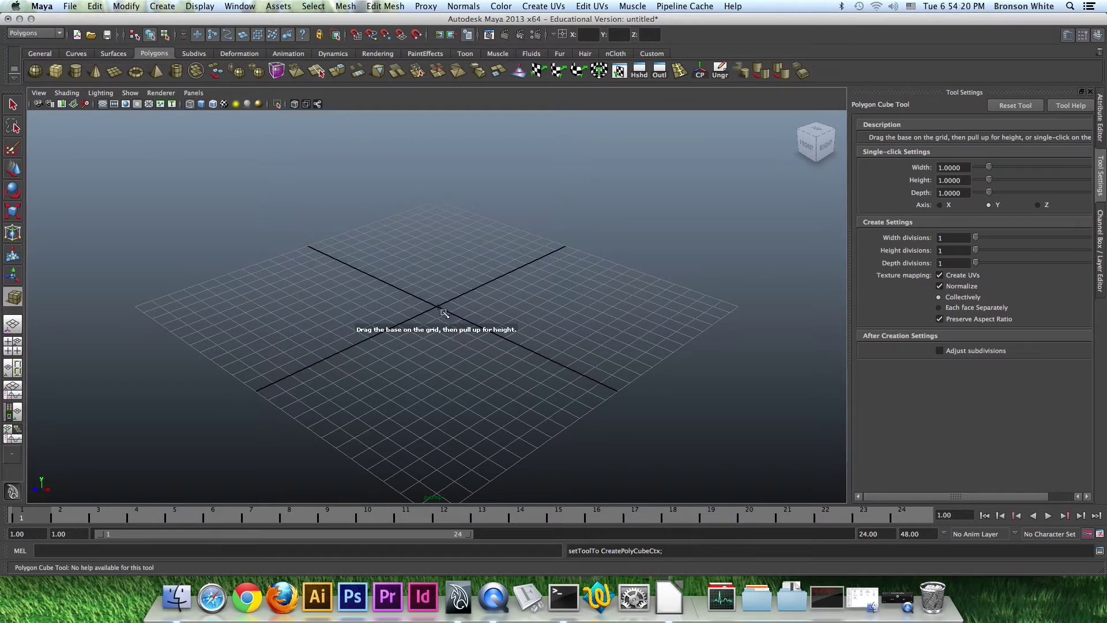
drag(443, 312, 508, 317)
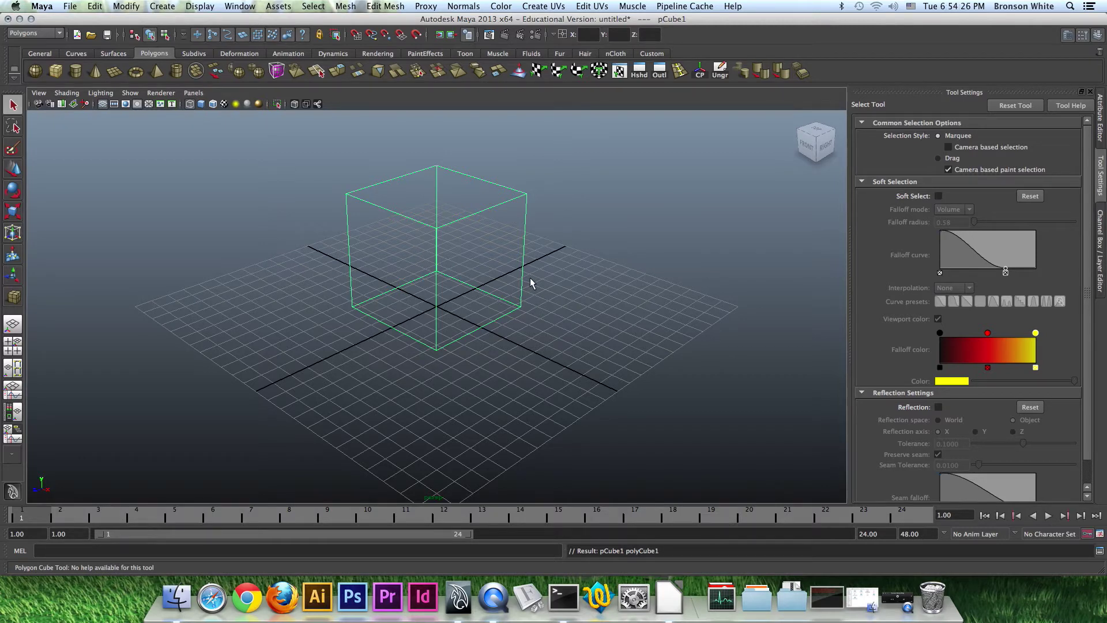
key(5)
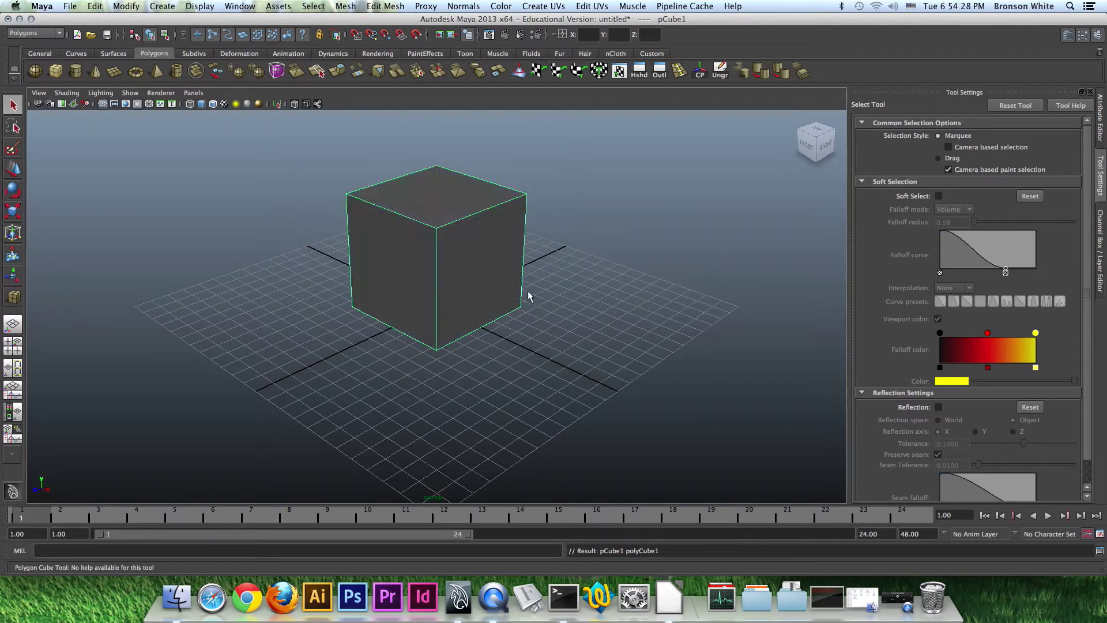
alt+drag(538, 267, 379, 314)
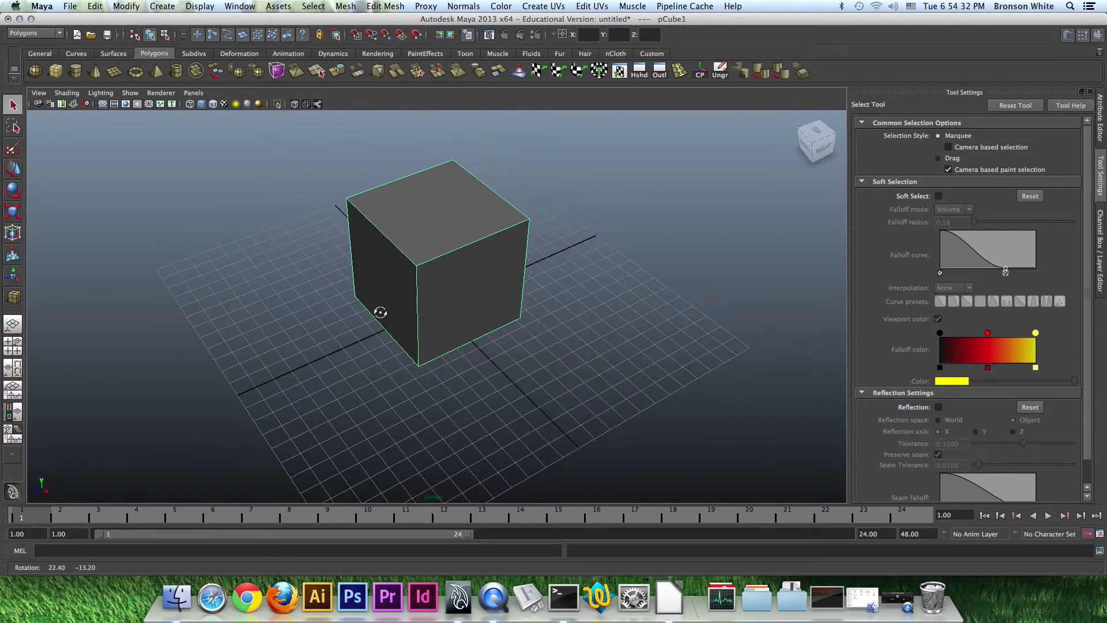
right_click(438, 209)
alt+drag(465, 241, 458, 220)
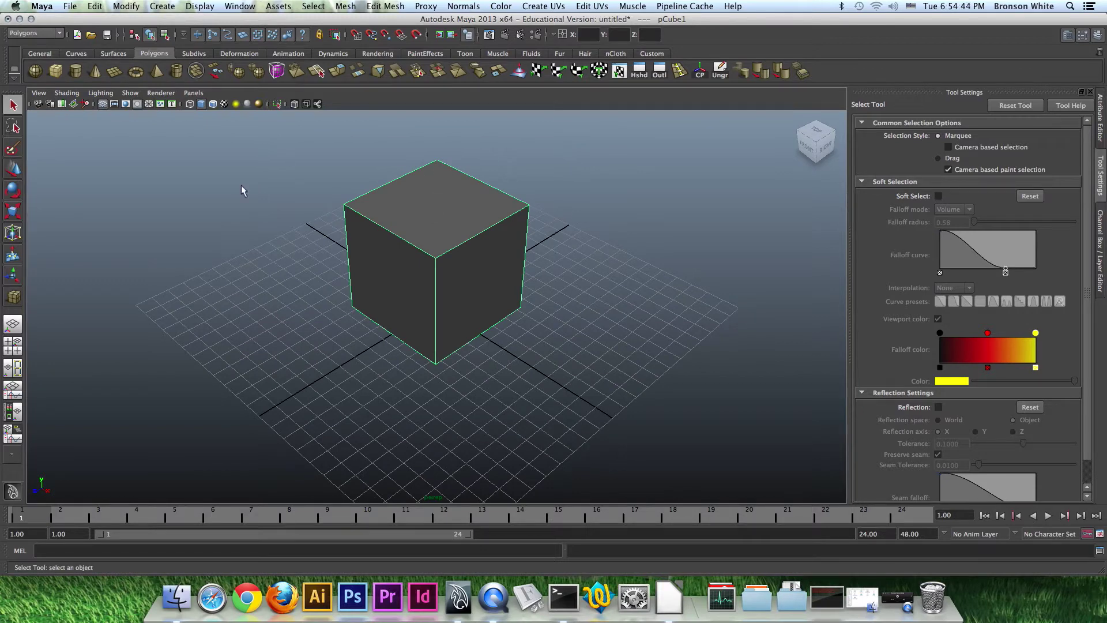
Step: Try to extrude all faces of the cube outward while it is selected as a whole object
click(334, 79)
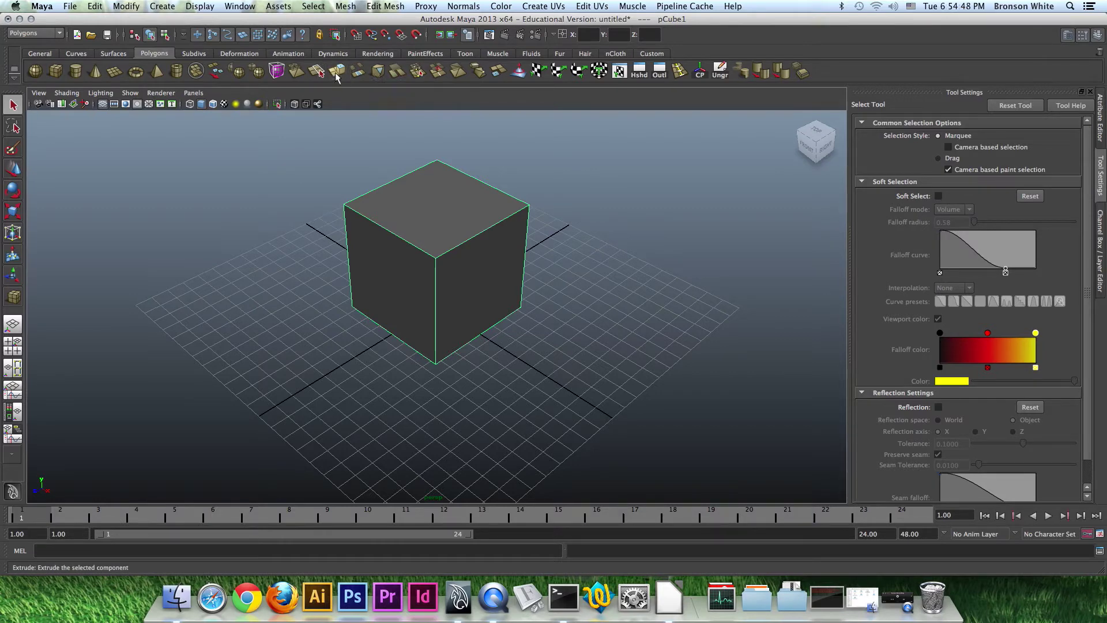
alt+drag(473, 268, 617, 279)
drag(515, 303, 556, 300)
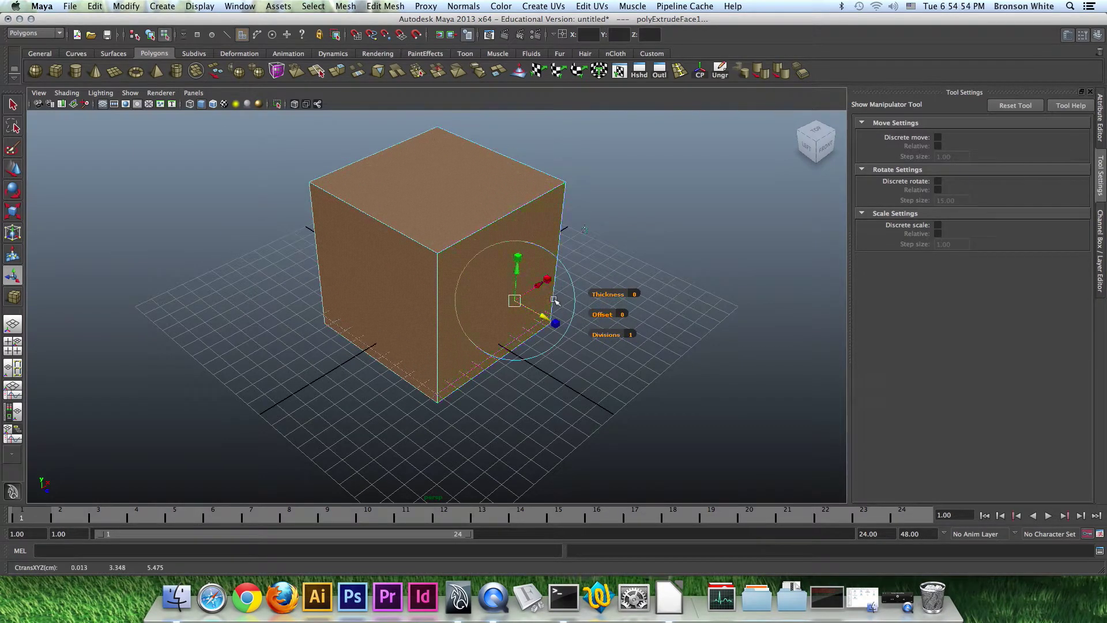
key(super+z)
alt+drag(697, 259, 555, 245)
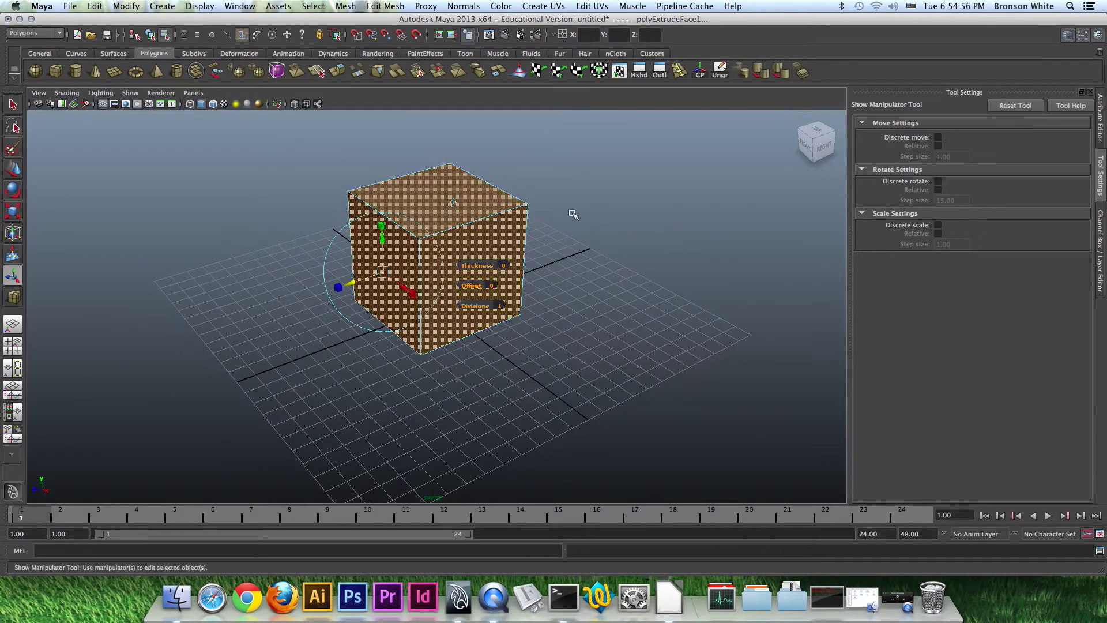
key(super+z)
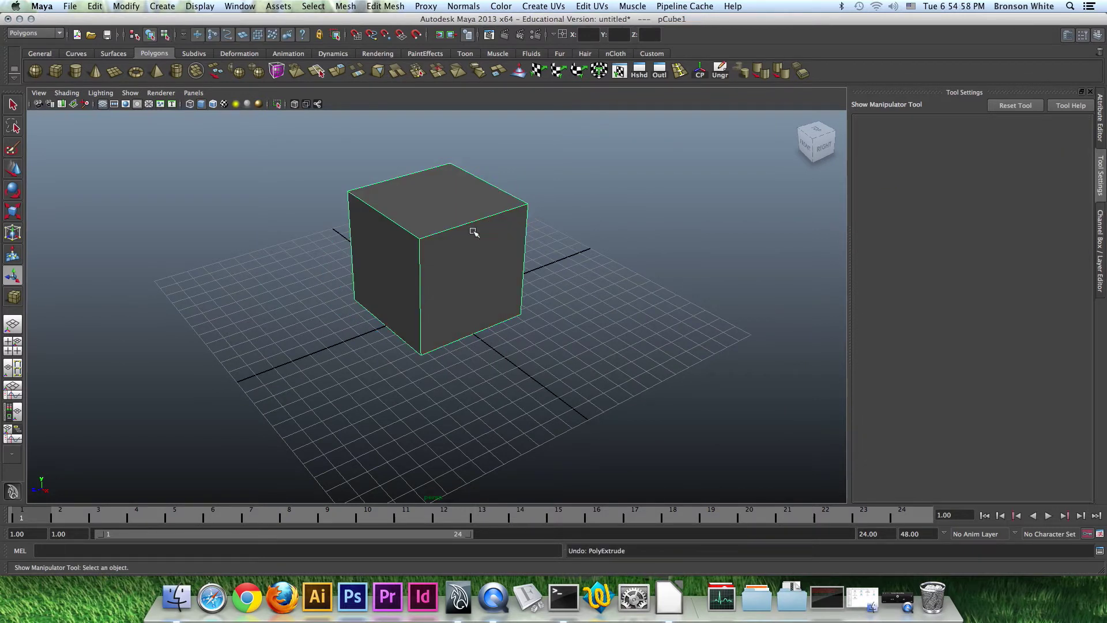
Step: Switch the cube to face selection and apply Extrude to its top face
right_drag(471, 234, 471, 247)
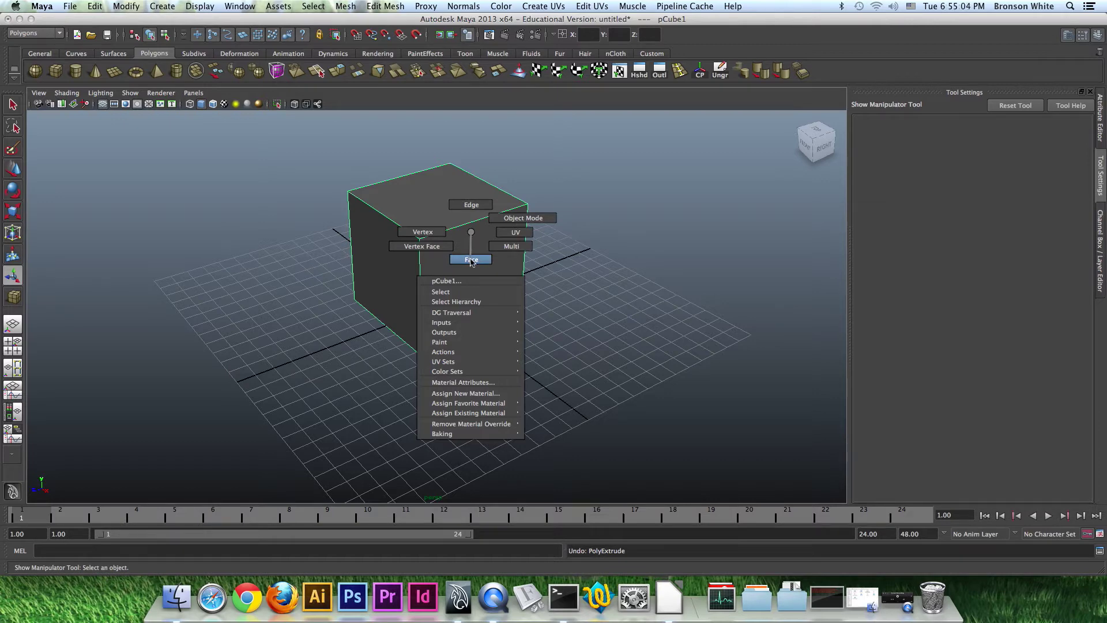
right_drag(475, 261, 475, 260)
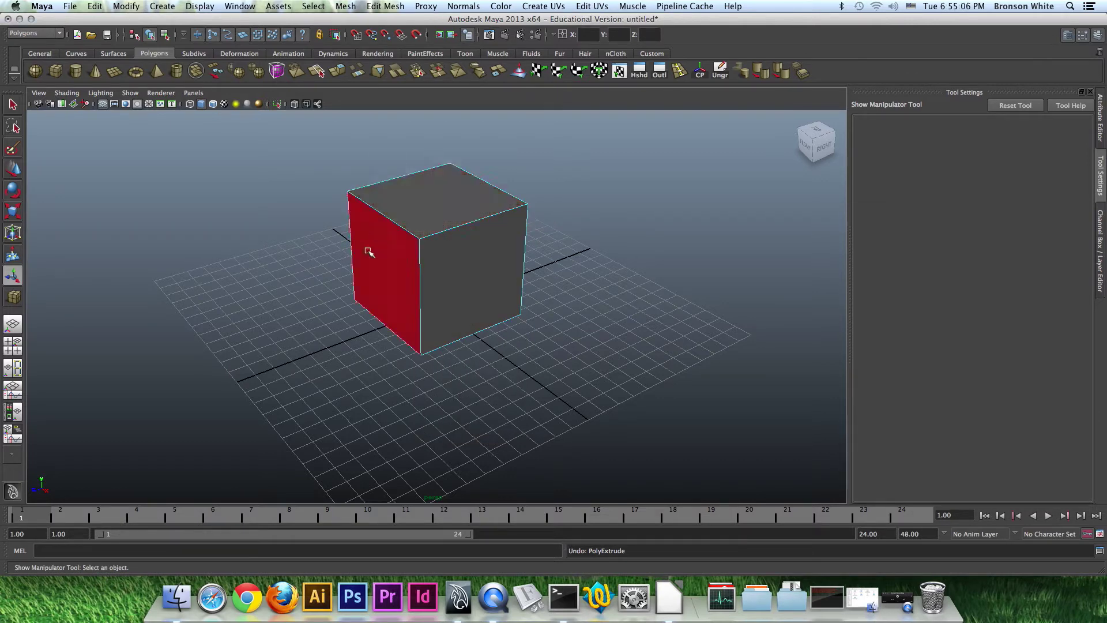
alt+drag(539, 295, 415, 254)
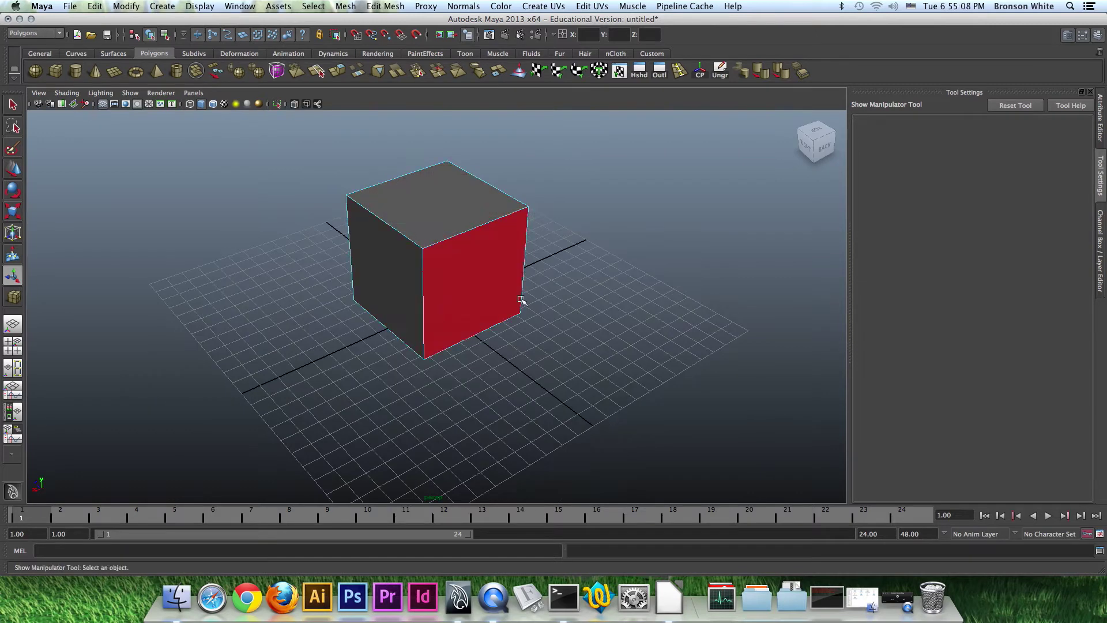
alt+drag(559, 292, 491, 198)
click(457, 242)
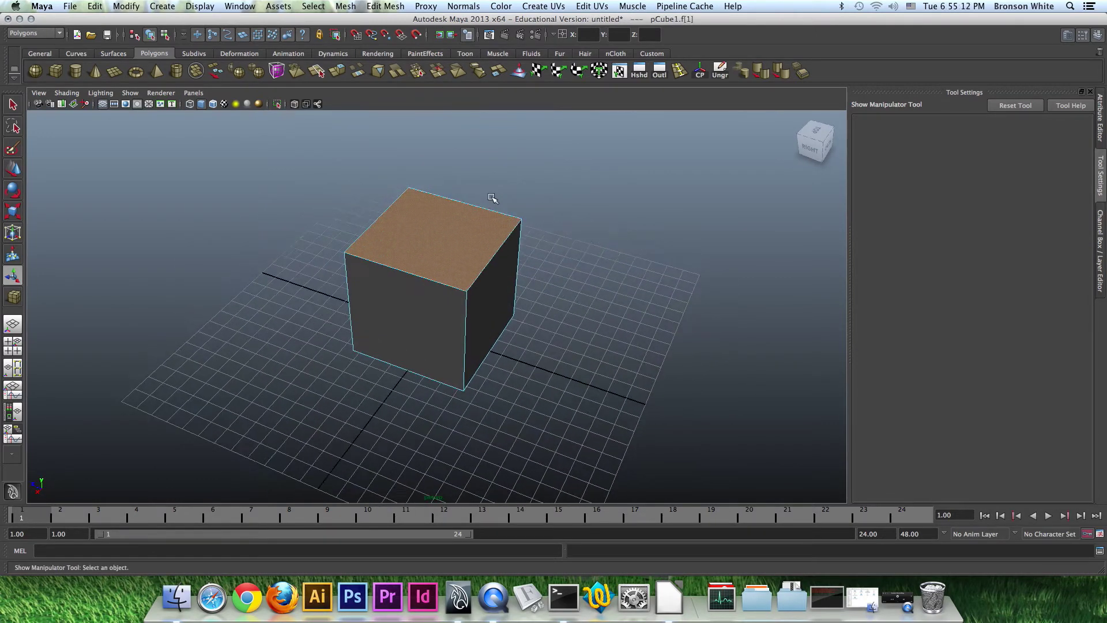
click(337, 71)
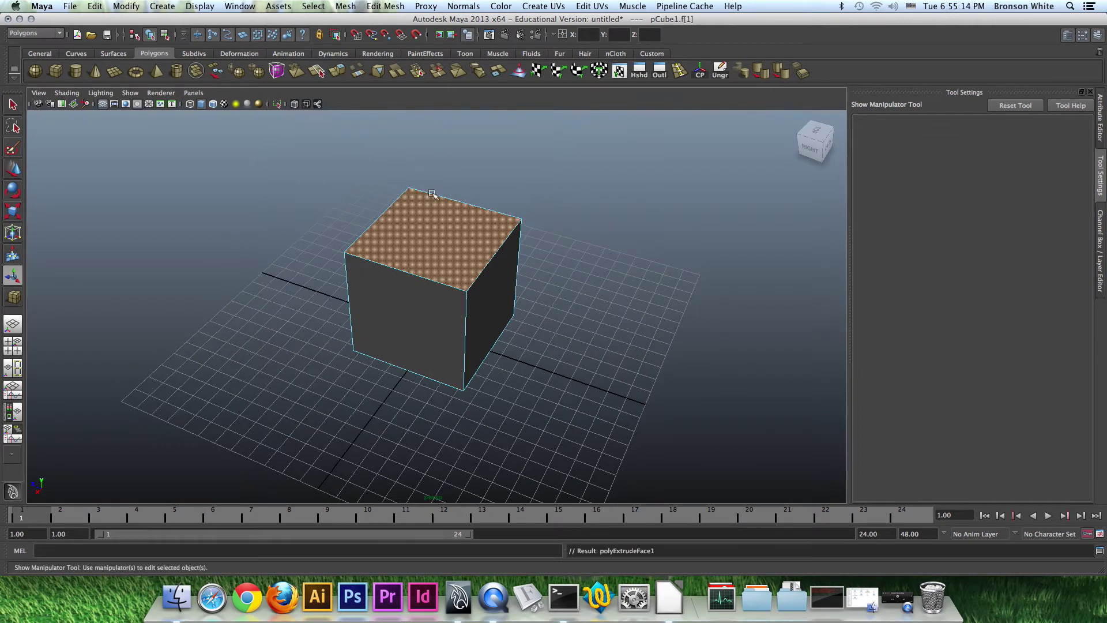
mouse_move(461, 242)
alt+mouse_down()
mouse_move(479, 234)
mouse_move(465, 238)
alt+mouse_up()
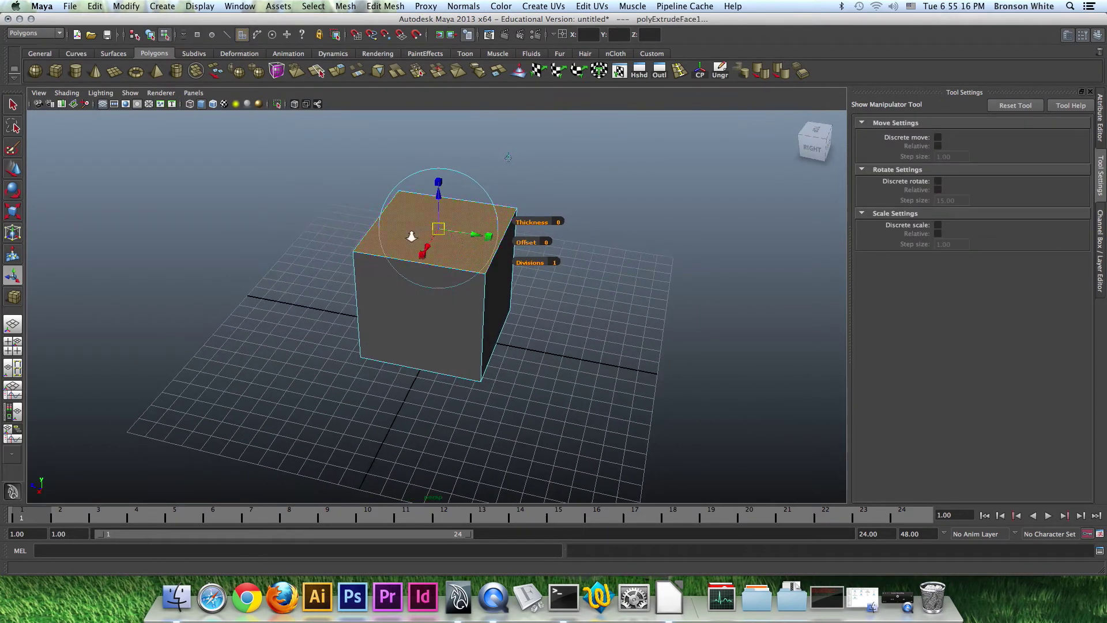
alt+right_drag(410, 235, 486, 243)
alt+drag(486, 243, 470, 281)
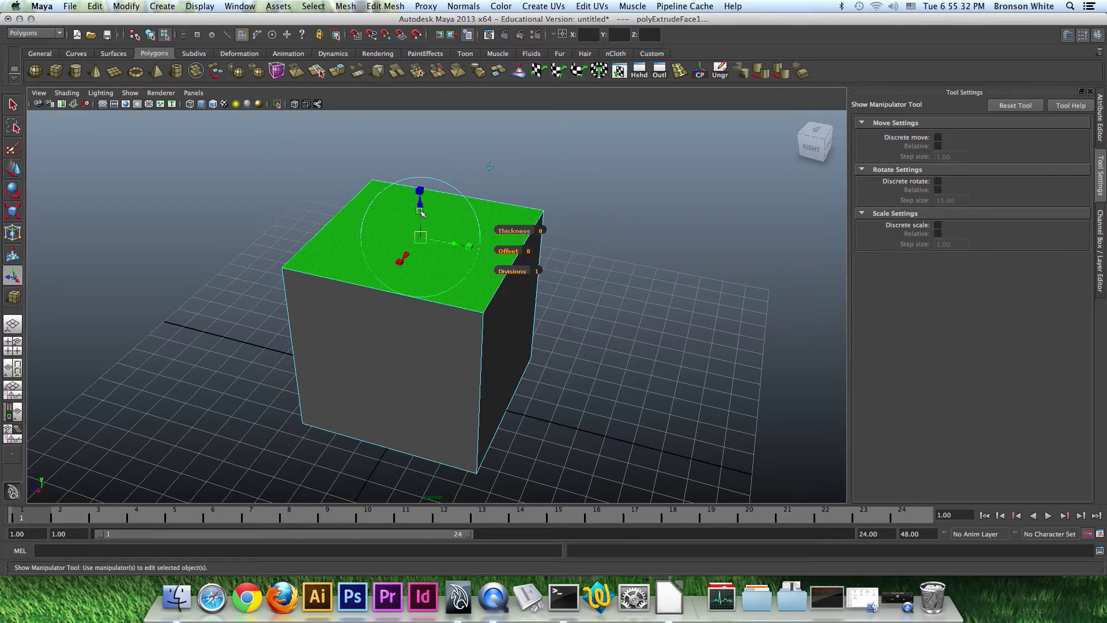
alt+drag(452, 236, 415, 239)
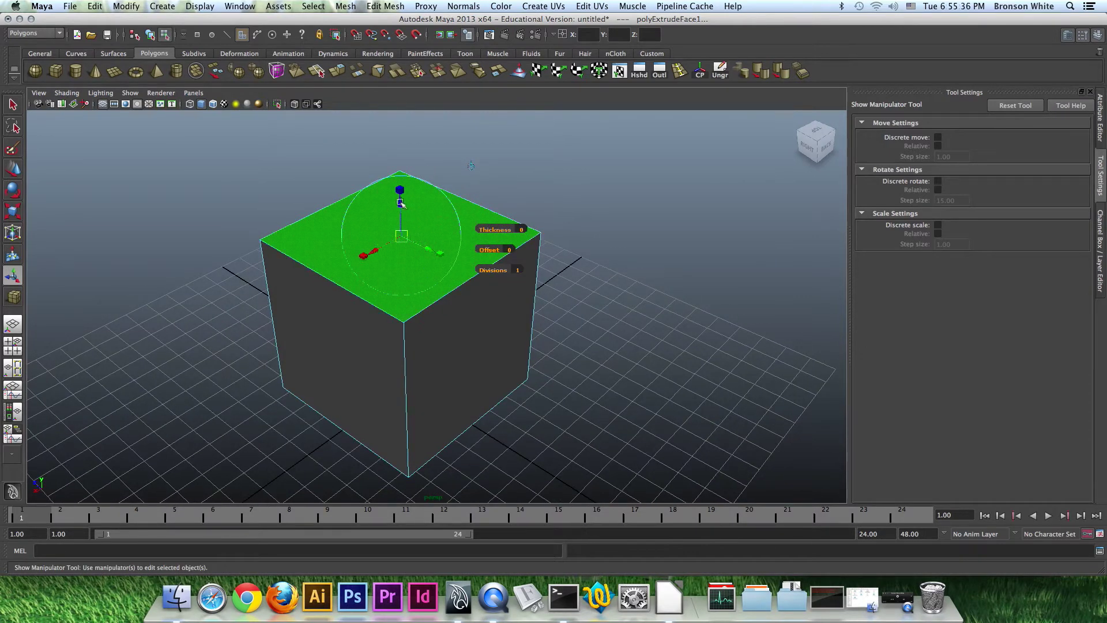
alt+drag(423, 222, 415, 199)
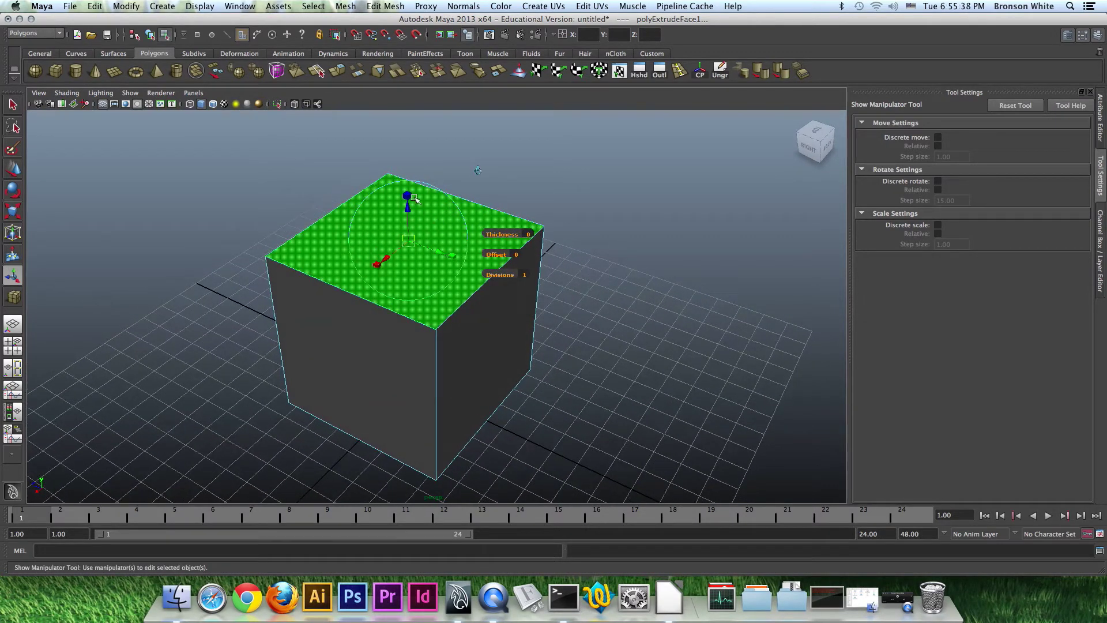
Step: Try to scale the extruded top face up uniformly to about 1.233
click(407, 195)
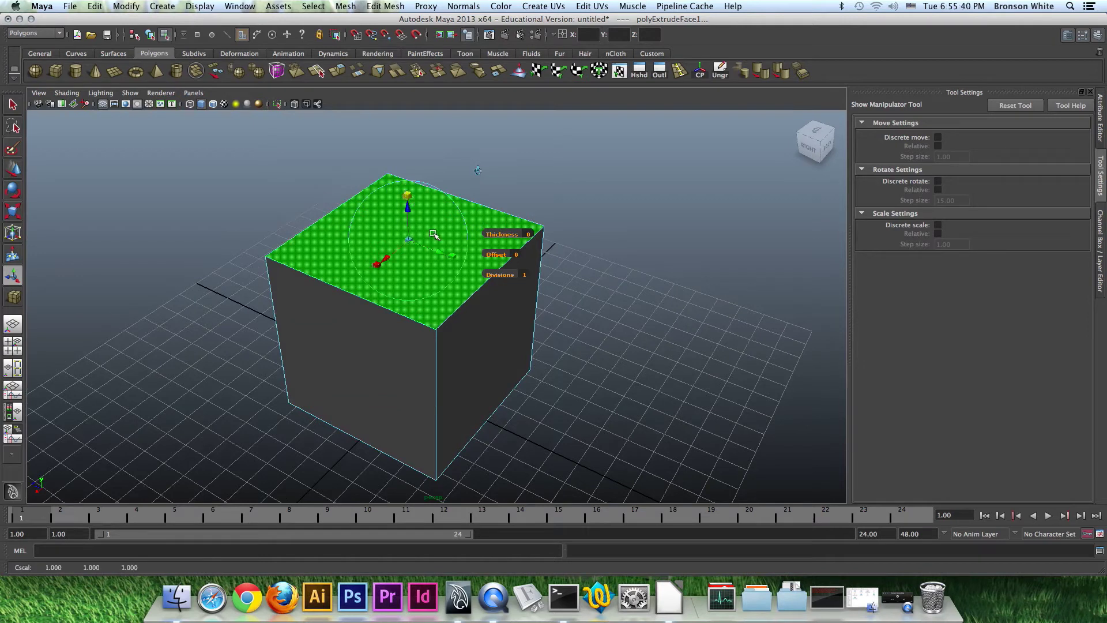
drag(410, 241, 424, 239)
key(z)
key(z)
key(z)
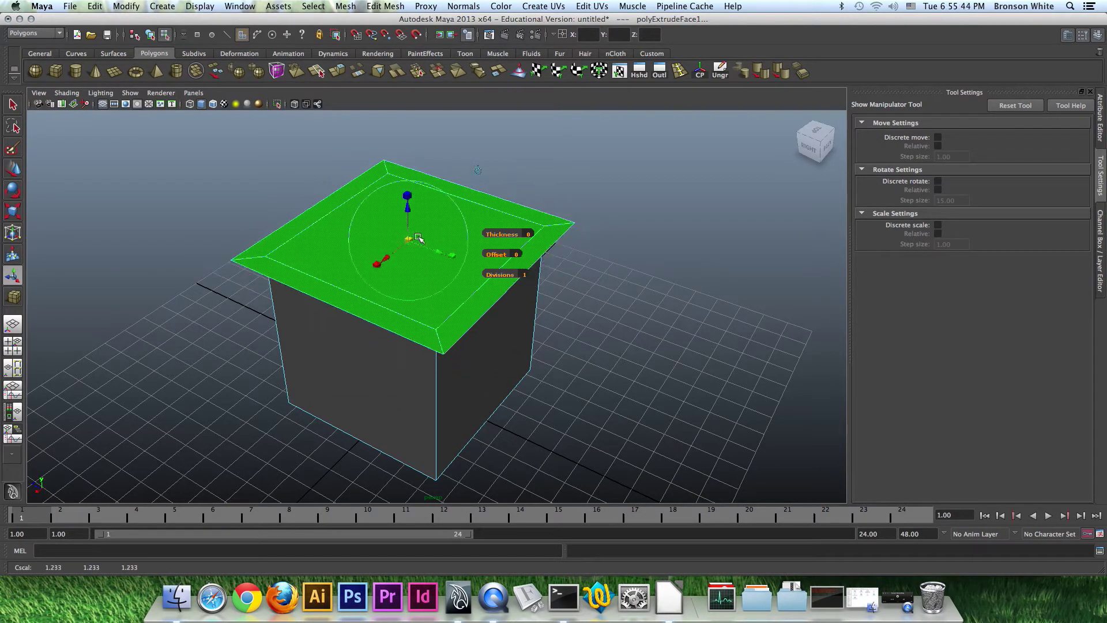
Step: Try to rotate the extruded top face about its X axis by about 1.9 degrees
alt+drag(432, 183, 435, 172)
click(435, 175)
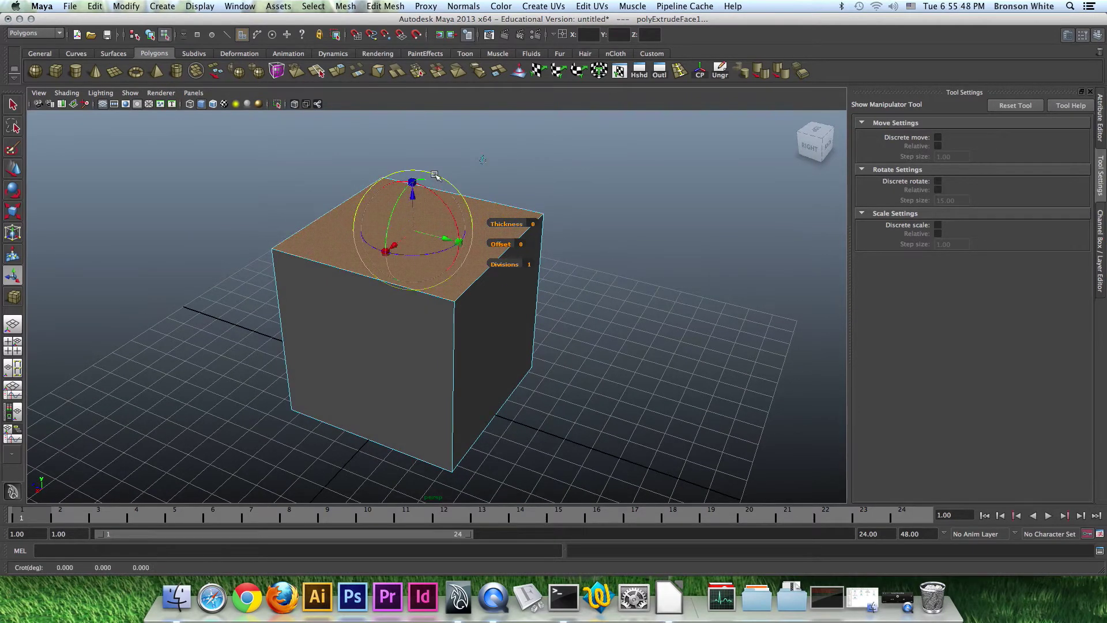
alt+drag(448, 192, 430, 204)
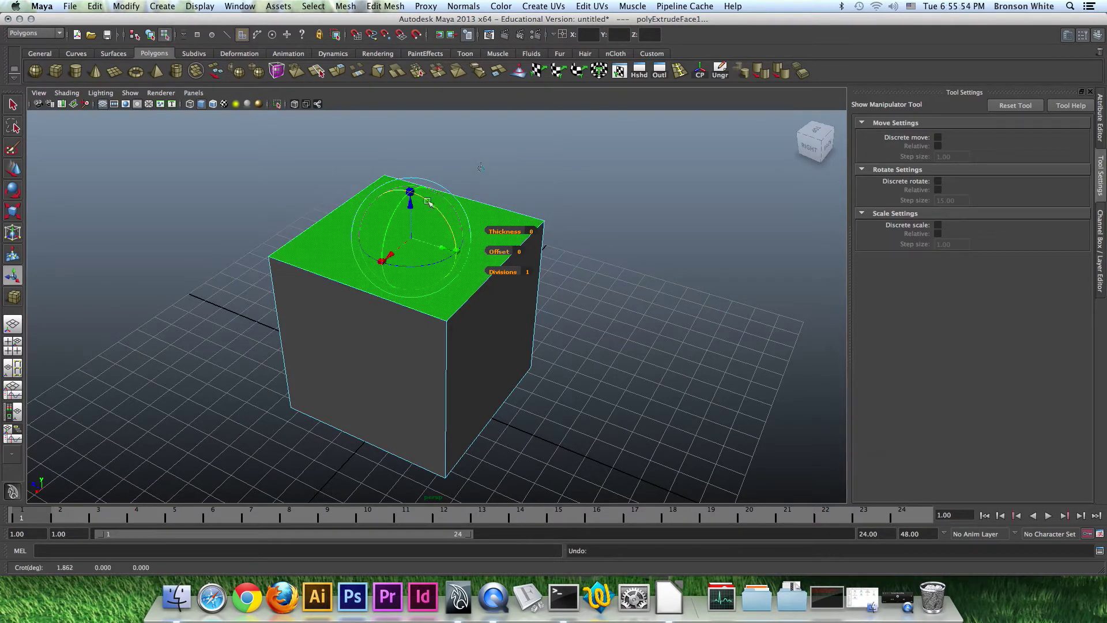
Step: Pull the extruded top face upward and slide it sideways until it overhangs the cube's edge
alt+drag(416, 207, 416, 153)
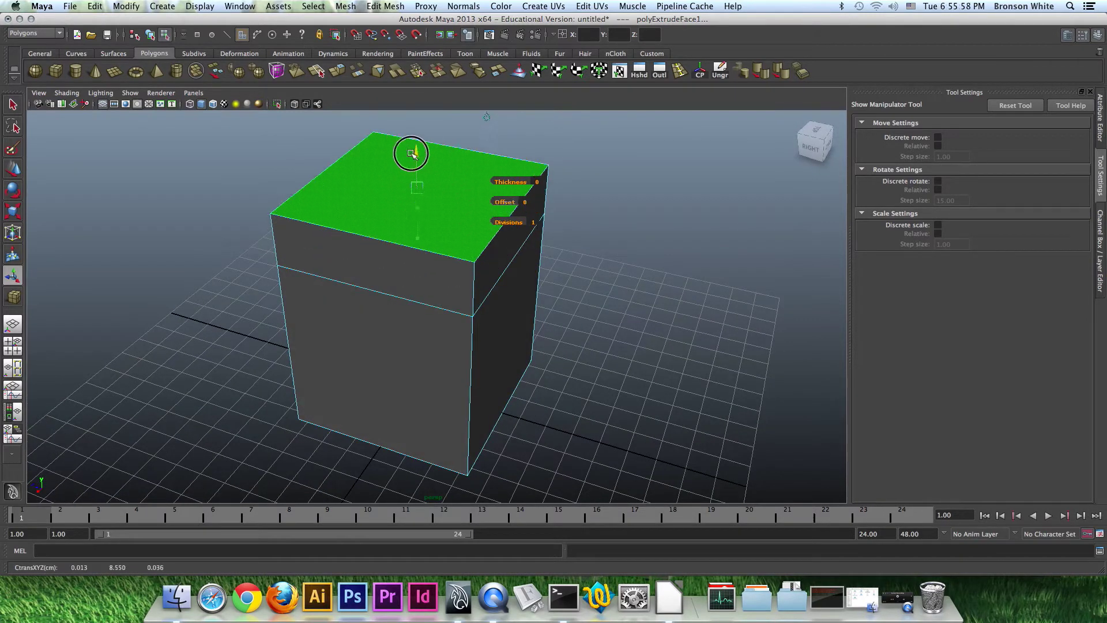
alt+drag(459, 257, 464, 337)
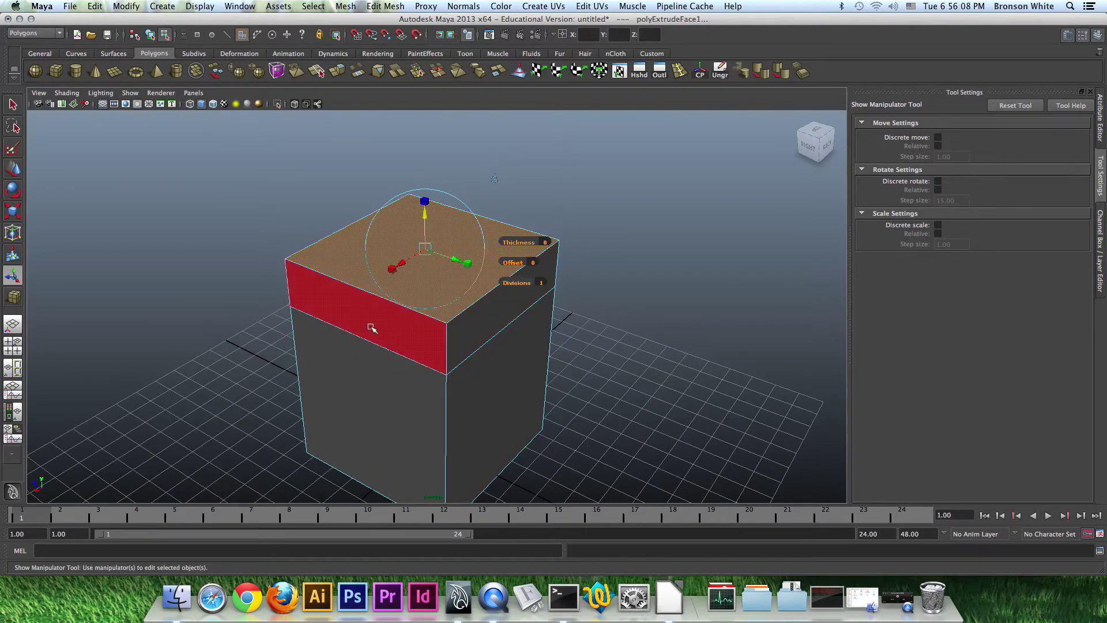
alt+drag(431, 286, 271, 223)
alt+drag(461, 340, 407, 317)
alt+right_drag(408, 317, 467, 294)
alt+middle_drag(467, 294, 482, 294)
alt+right_drag(482, 295, 628, 323)
alt+right_drag(444, 306, 661, 325)
alt+drag(590, 302, 496, 289)
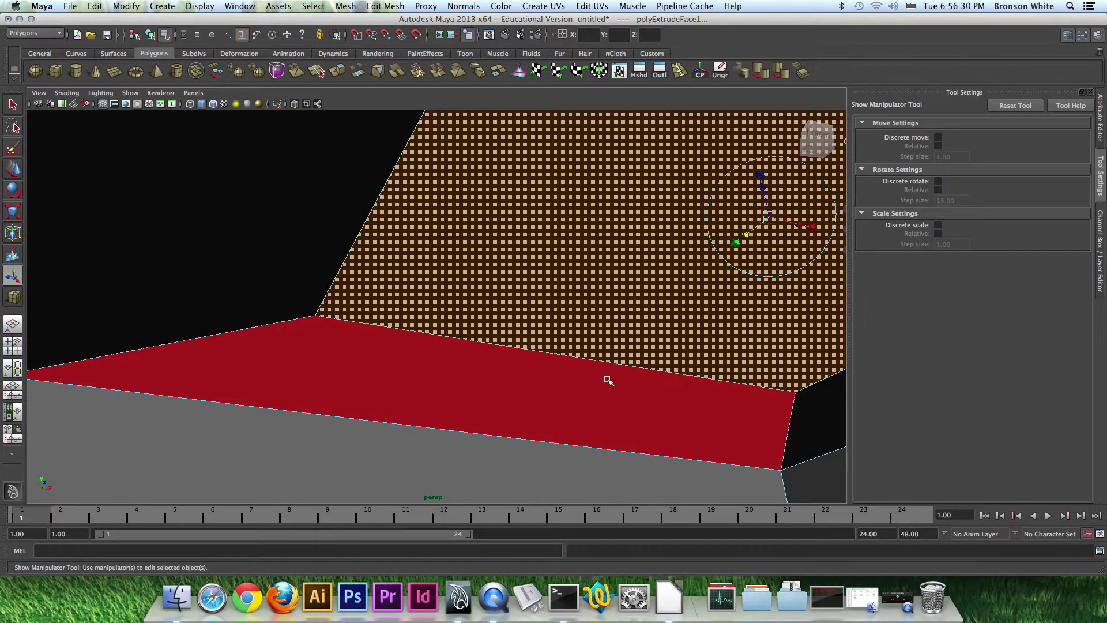
alt+right_drag(545, 337, 190, 318)
alt+right_drag(415, 314, 158, 303)
alt+drag(490, 260, 686, 409)
alt+drag(348, 230, 496, 283)
alt+right_drag(513, 232, 371, 236)
alt+drag(371, 235, 549, 302)
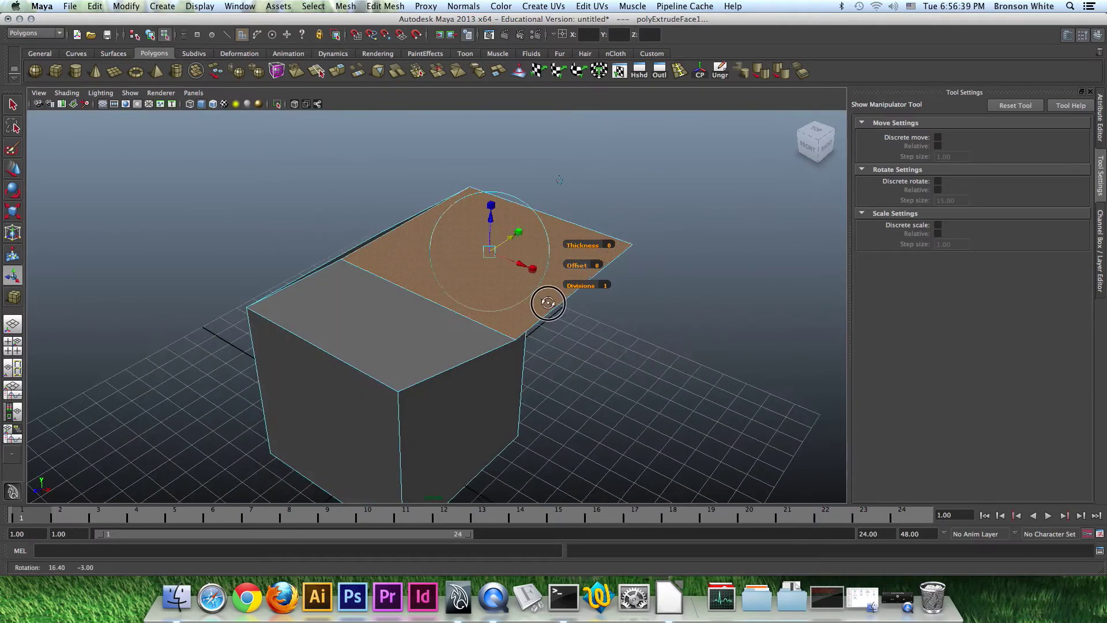
Step: Scale the overhanging extruded face down uniformly and tilt it with the rotation manipulator
click(491, 206)
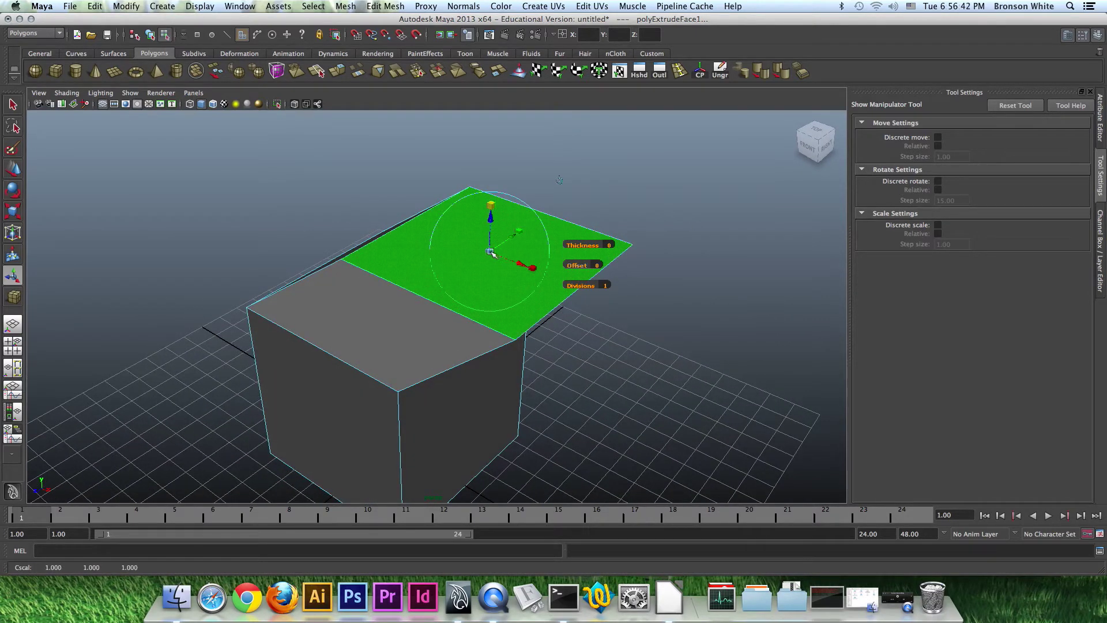
drag(491, 252, 468, 263)
click(521, 204)
alt+drag(511, 218, 443, 235)
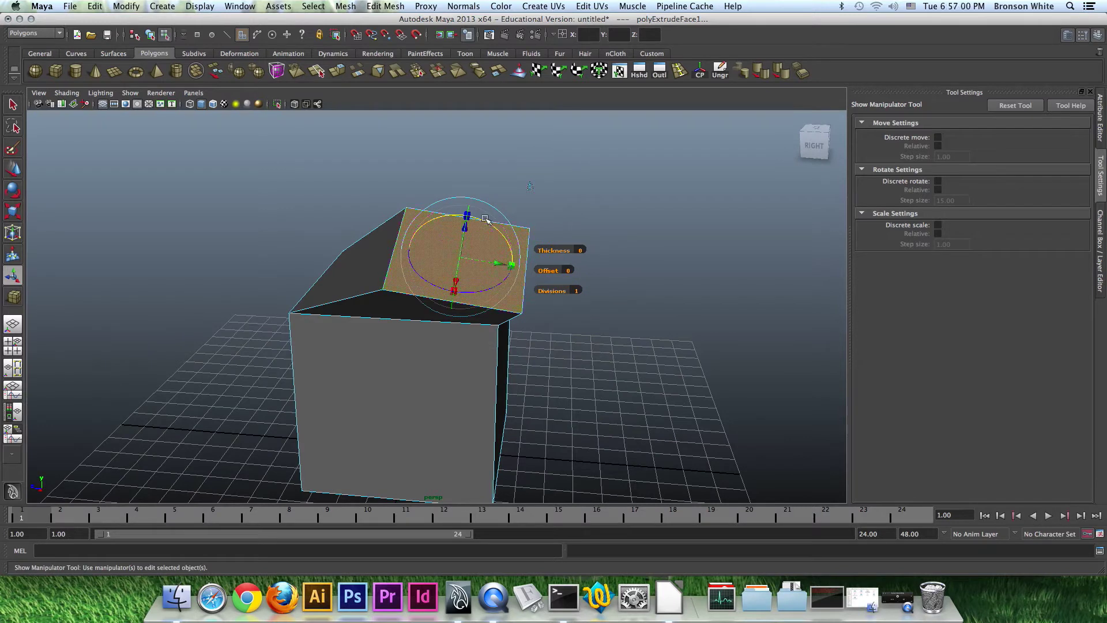
Step: Rotate the tilted extruded face using discrete rotation with a step size of 15
key(j)
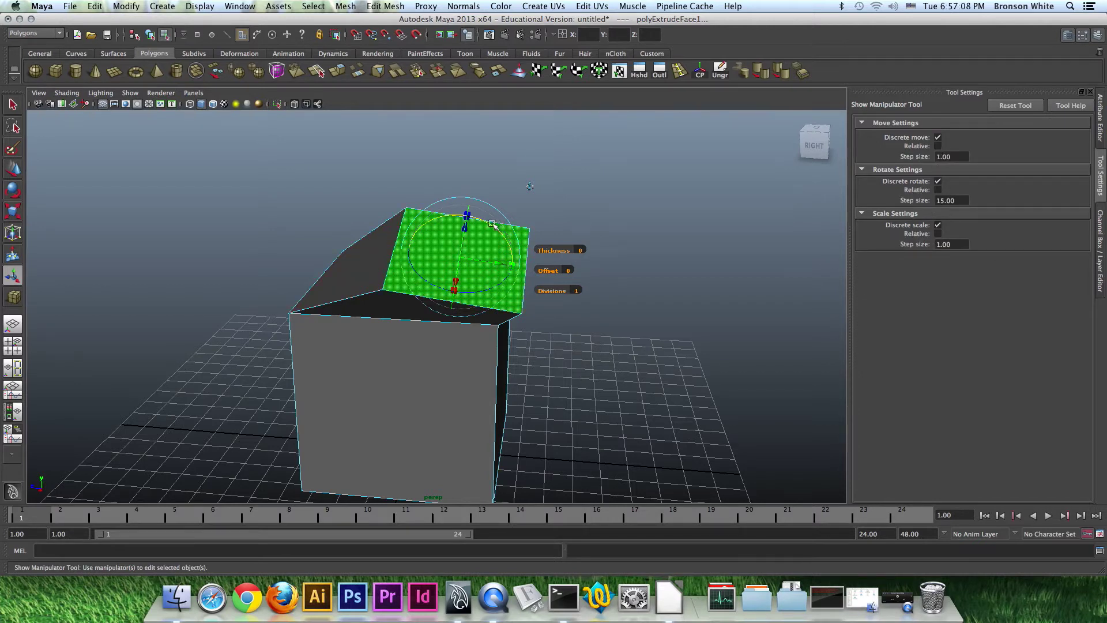
mouse_move(492, 224)
mouse_down()
mouse_move(515, 234)
mouse_move(489, 228)
mouse_up()
alt+drag(511, 268, 597, 304)
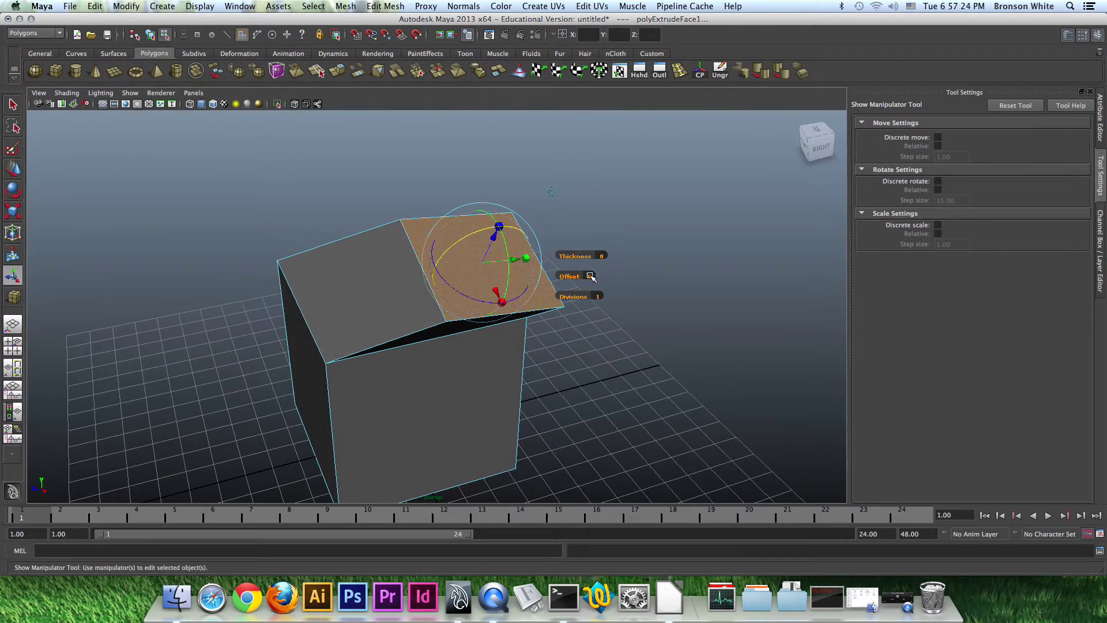
Step: Set the divisions of the top-face extrusion to 5
click(597, 296)
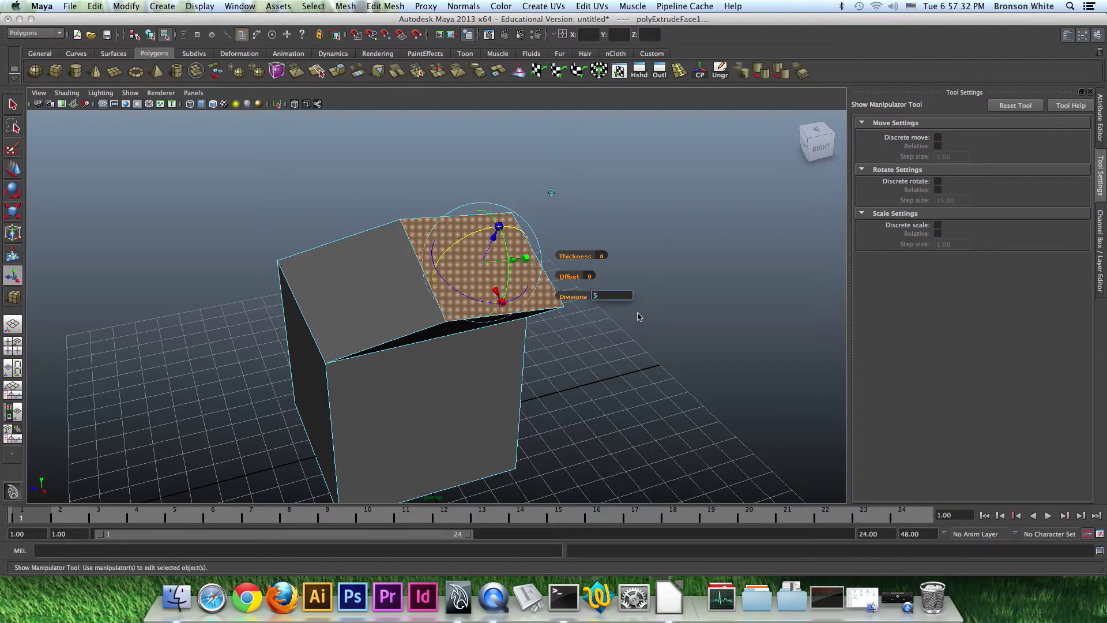
key(Return)
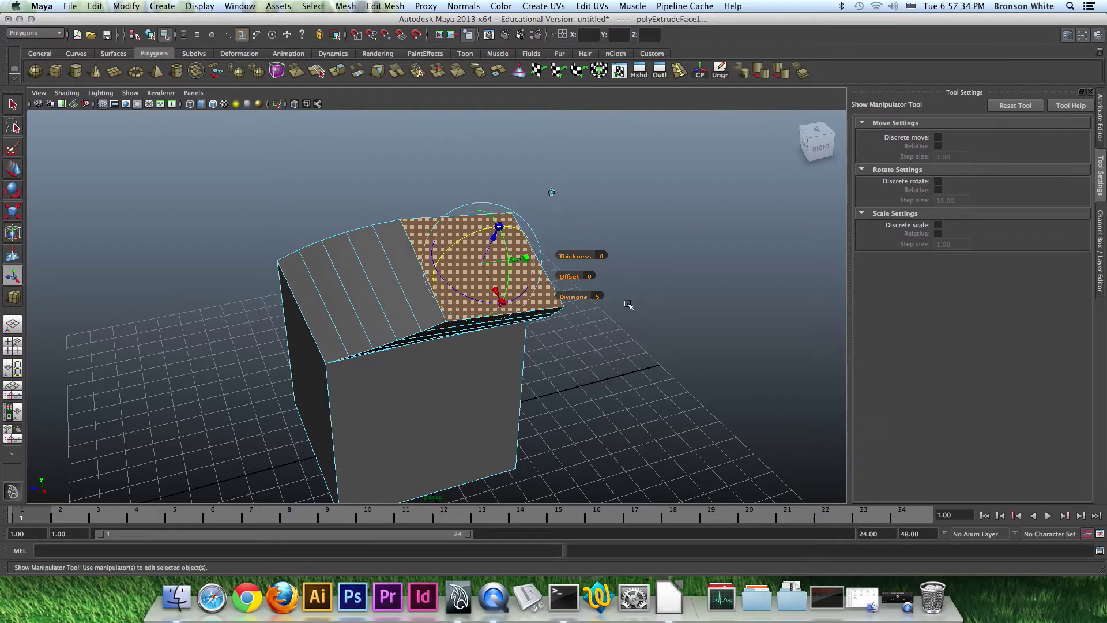
alt+drag(606, 292, 511, 256)
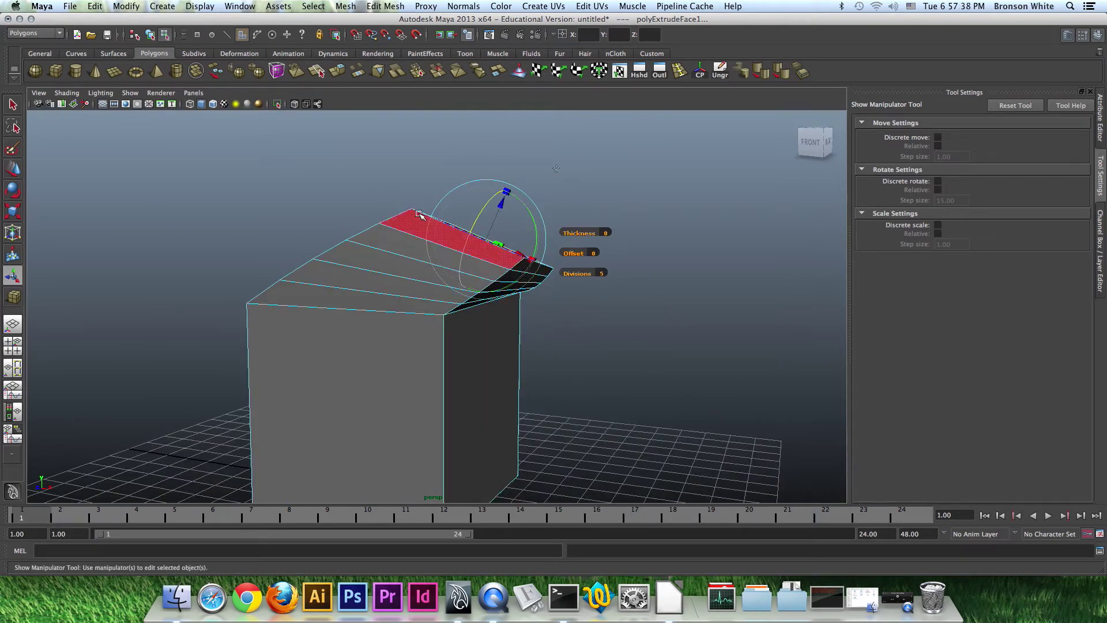
alt+drag(415, 280, 521, 284)
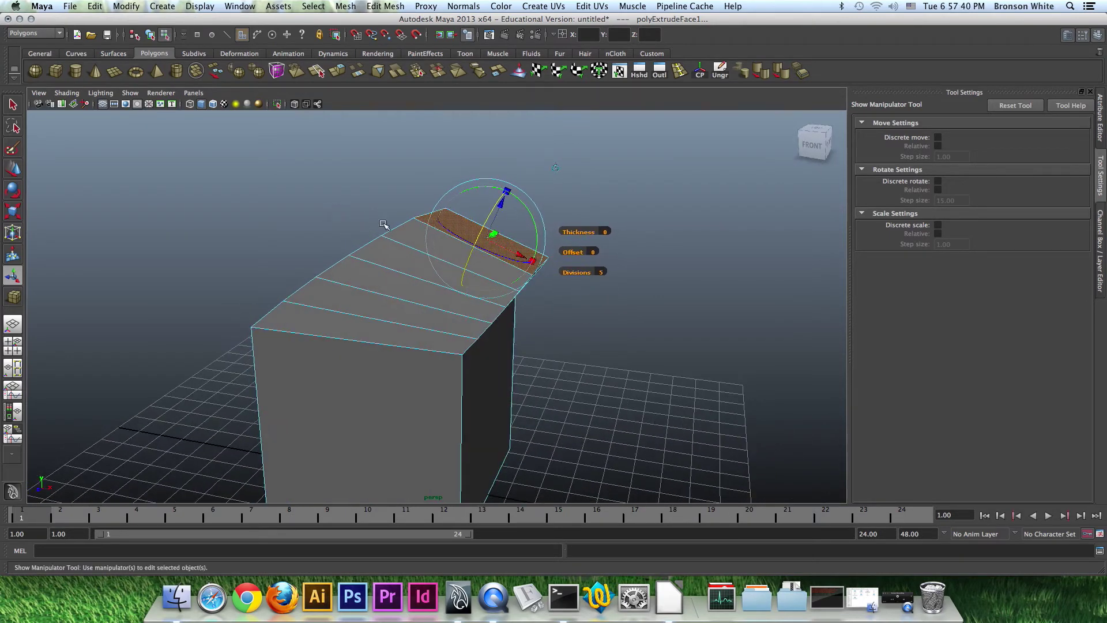
alt+drag(397, 294, 427, 297)
alt+middle_drag(509, 445, 542, 299)
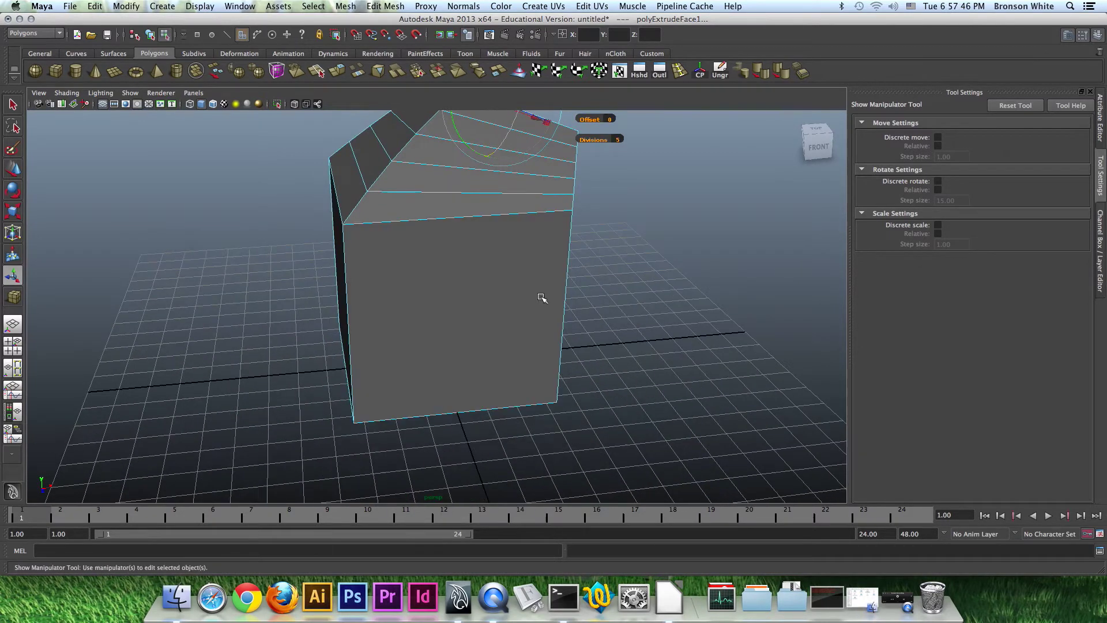
Step: Set the divisions of the top-face extrusion to 1
alt+right_drag(521, 291, 435, 284)
alt+middle_drag(470, 252, 461, 281)
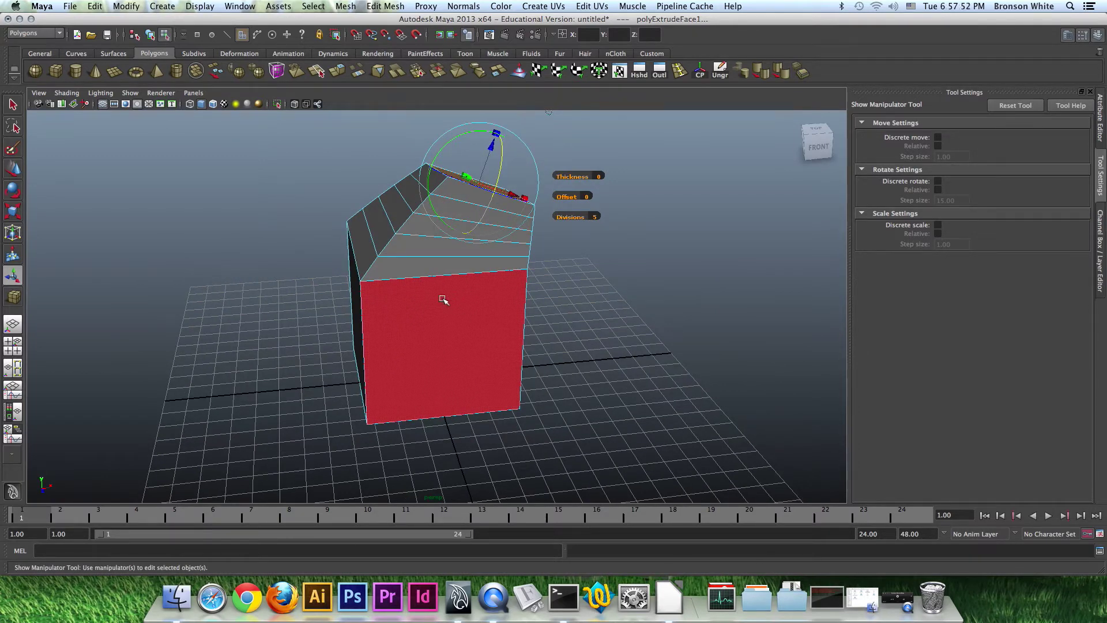
alt+drag(547, 241, 529, 236)
alt+middle_drag(479, 251, 448, 301)
alt+right_drag(436, 301, 554, 279)
alt+middle_drag(554, 279, 549, 298)
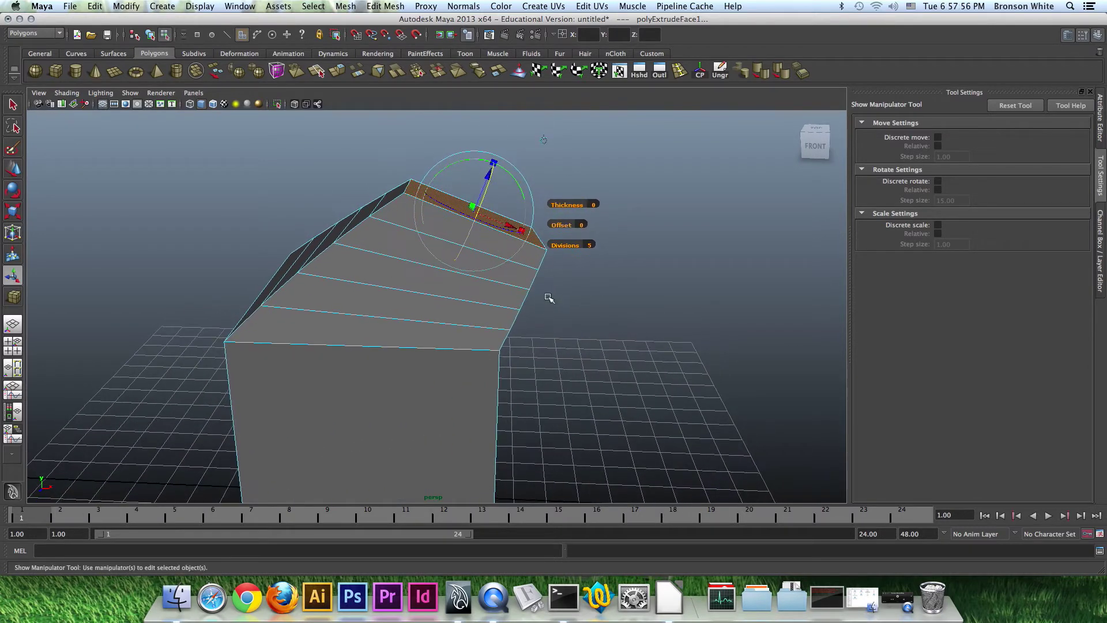
alt+drag(549, 298, 511, 304)
click(615, 251)
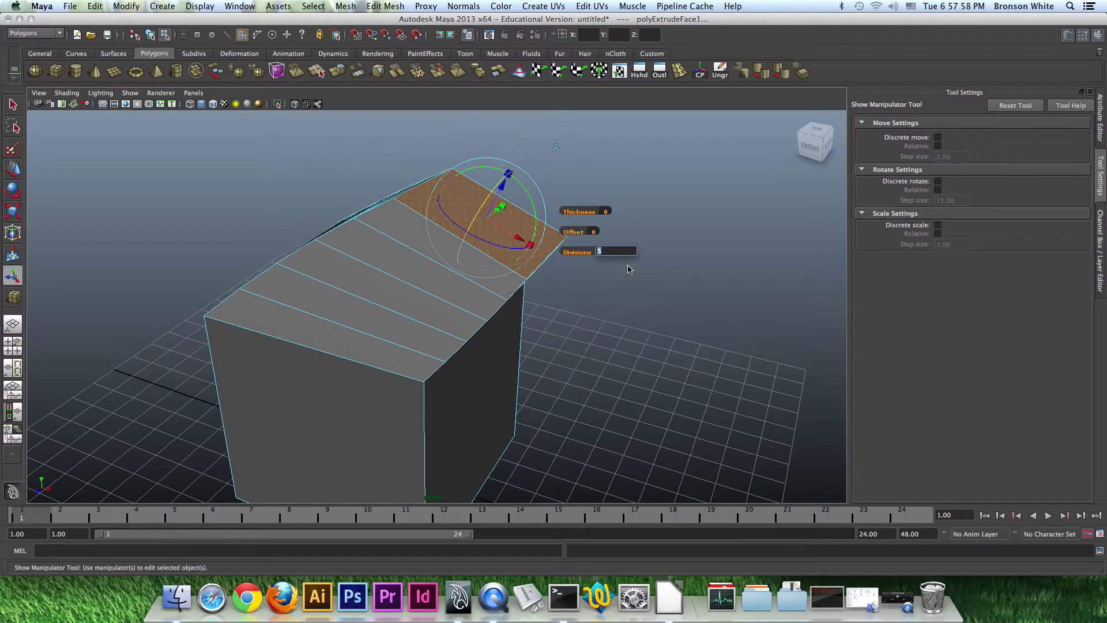
key(Return)
alt+drag(511, 294, 607, 308)
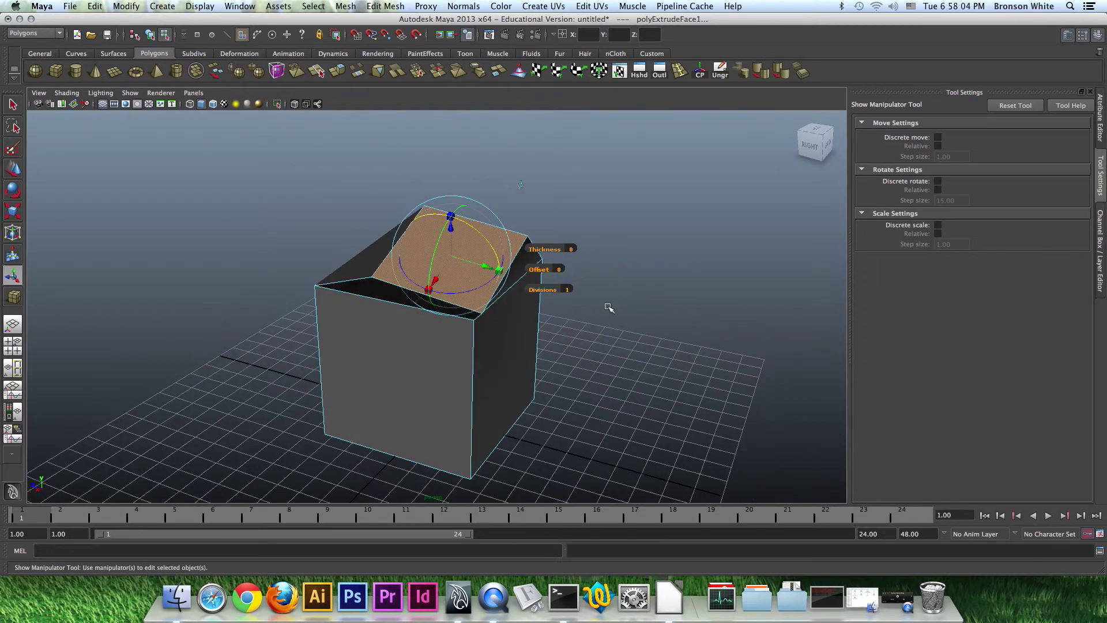
Step: Switch to the Move tool and examine the tilted extruded face from several sides of the cube
key(w)
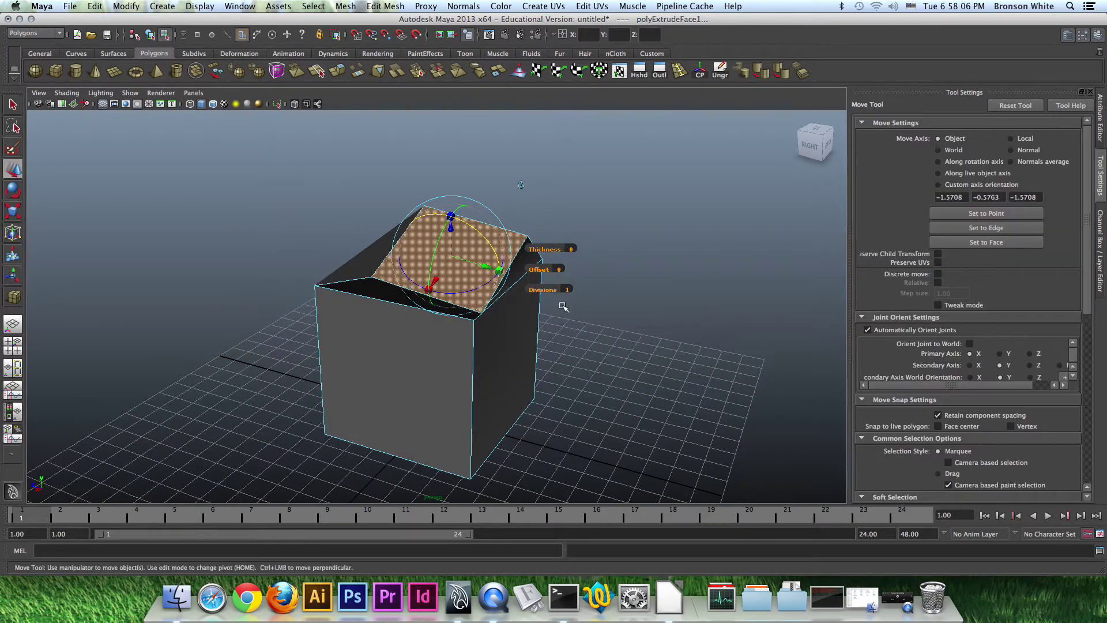
alt+drag(500, 309, 517, 263)
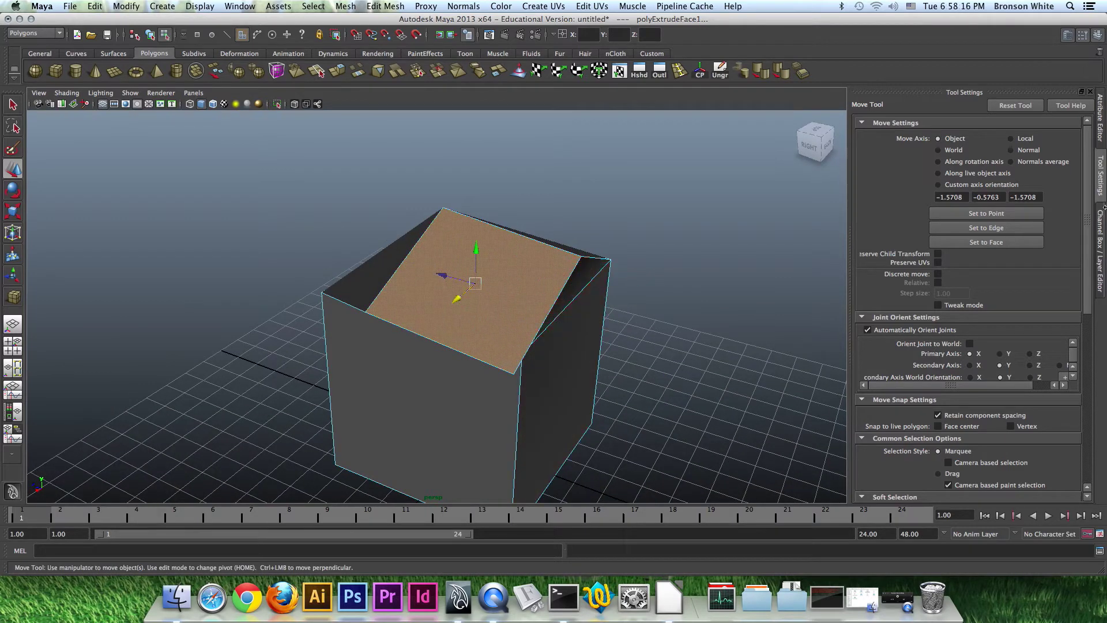
alt+drag(507, 273, 558, 293)
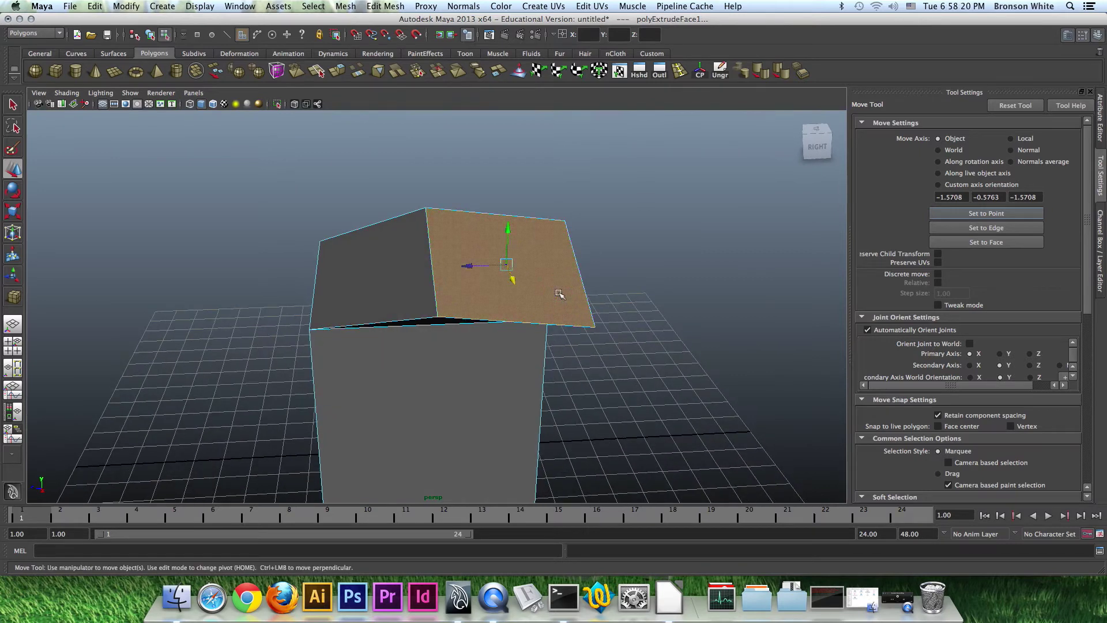
alt+drag(549, 249, 479, 264)
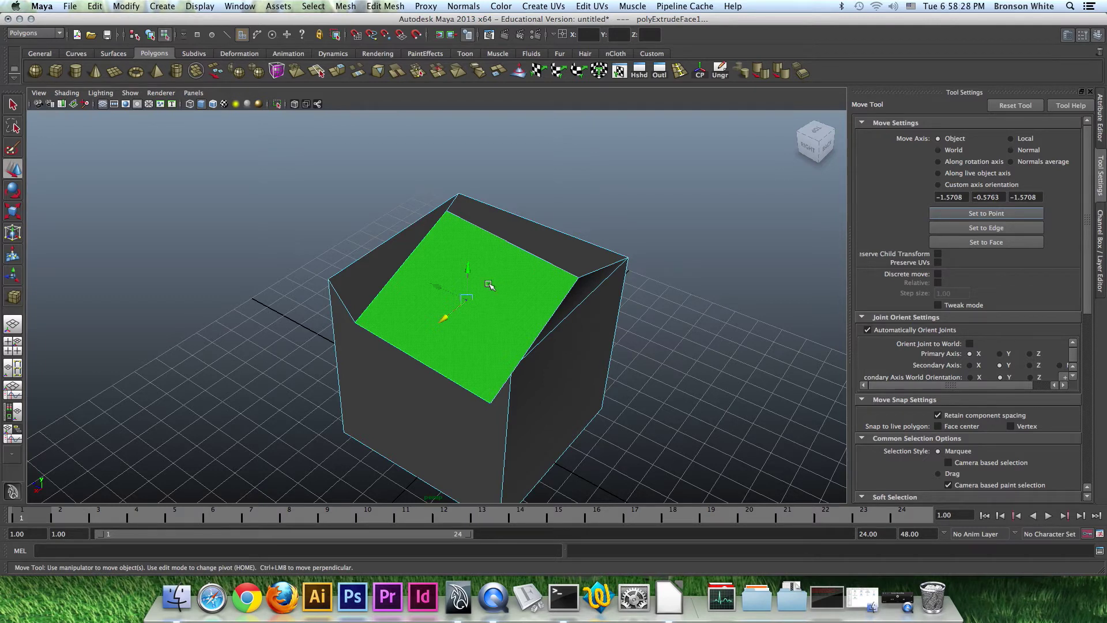
Step: Undo all edits to the tilted top face, including the extrusion itself
key(ctrl+z)
key(ctrl+z)
key(ctrl+z)
key(ctrl+z)
key(ctrl+z)
key(ctrl+z)
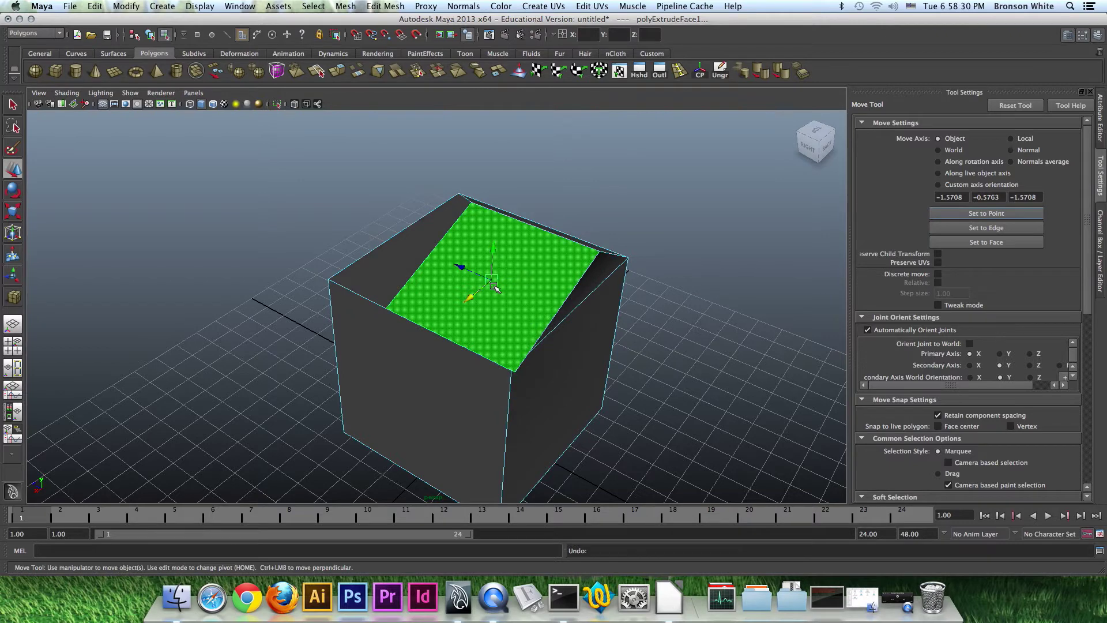
key(ctrl+z)
key(ctrl+z)
key(ctrl+z)
key(ctrl+z)
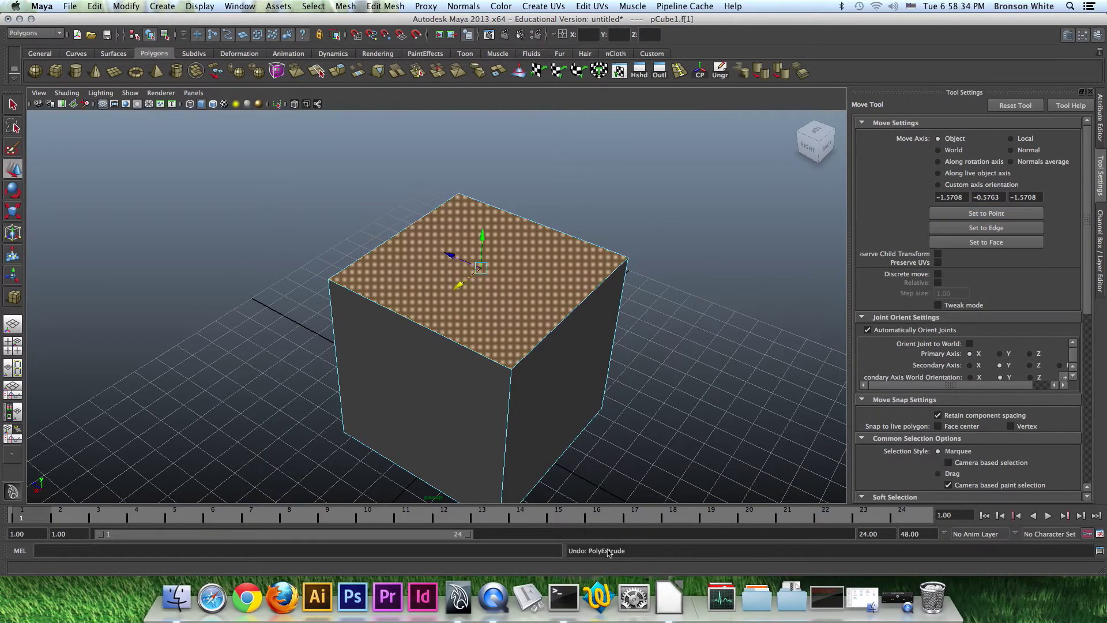
Step: Show the Channel Box, then extrude the cube's top face upward by about 1.785 with a uniform scale of 0.95
alt+drag(472, 290, 578, 291)
alt+middle_drag(550, 240, 725, 196)
alt+drag(666, 211, 586, 186)
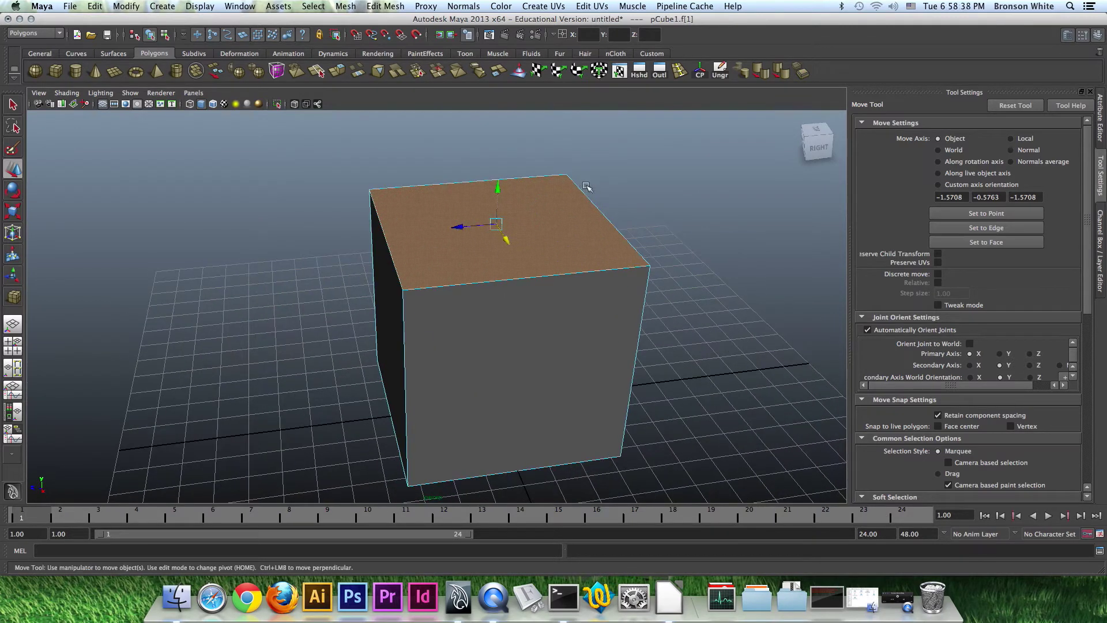
alt+right_drag(588, 188, 407, 250)
alt+drag(406, 249, 511, 279)
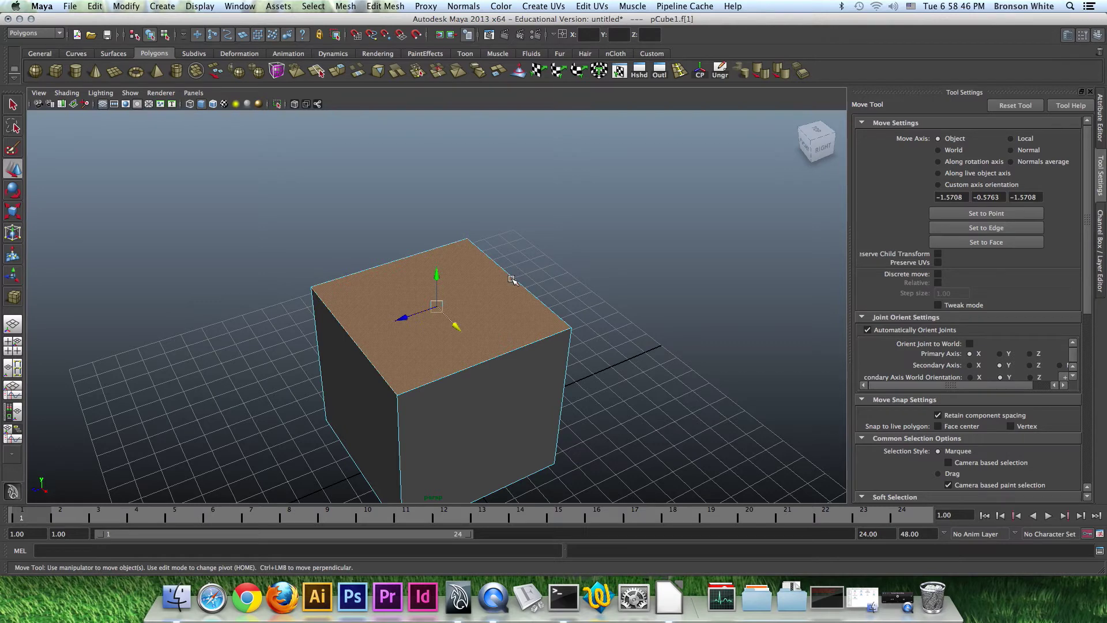
alt+drag(512, 279, 652, 222)
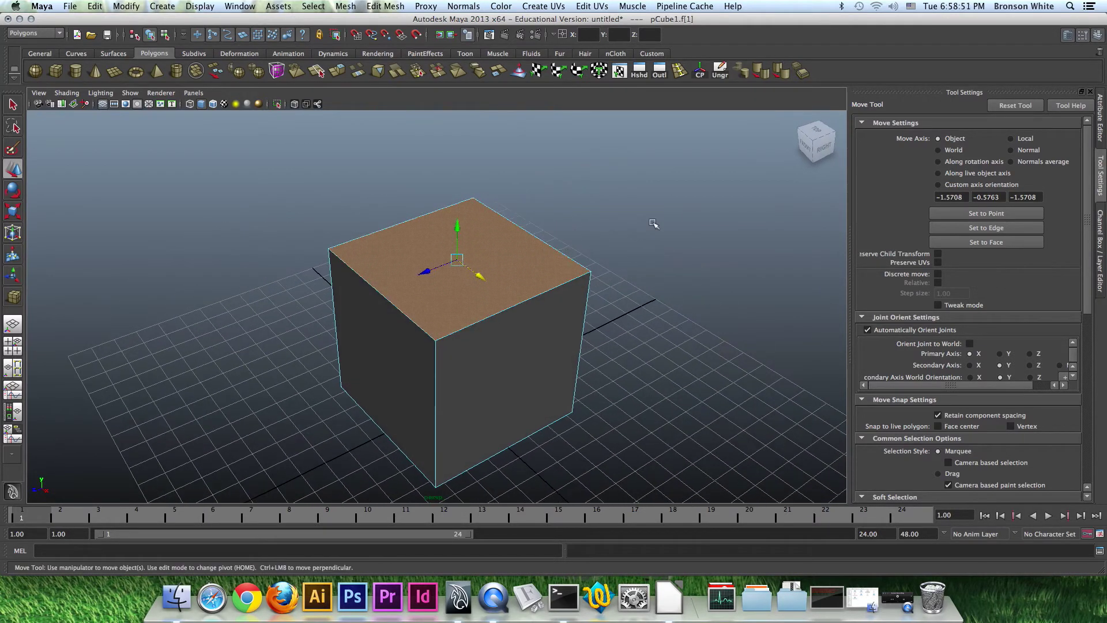
click(1101, 260)
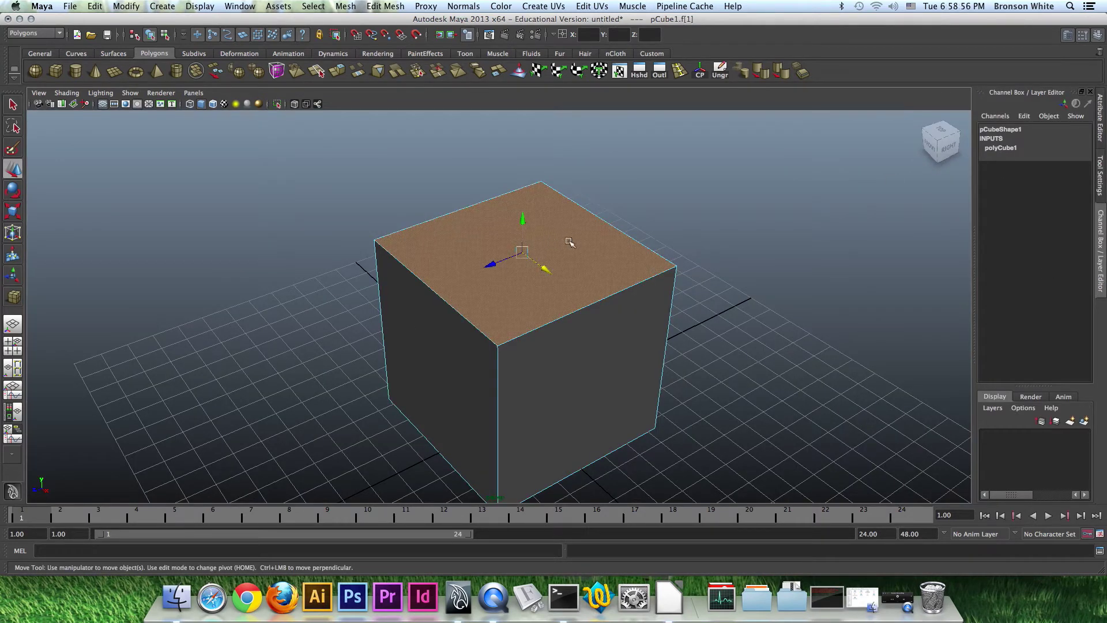
click(337, 71)
mouse_move(524, 217)
mouse_down()
mouse_move(522, 166)
mouse_move(521, 199)
mouse_move(509, 208)
mouse_move(521, 207)
mouse_up()
Step: Set the divisions of the new top-face extrusion to 3 through its polyExtrudeFace1 attributes
scroll(1035, 270, down, 3)
scroll(1035, 267, up, 3)
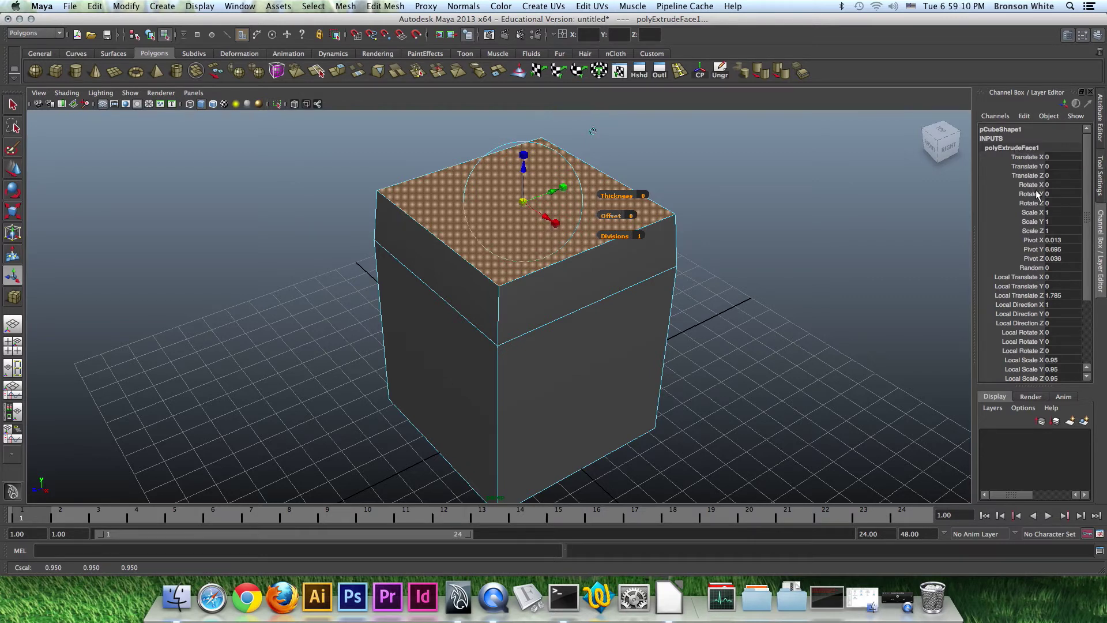
scroll(1035, 261, down, 5)
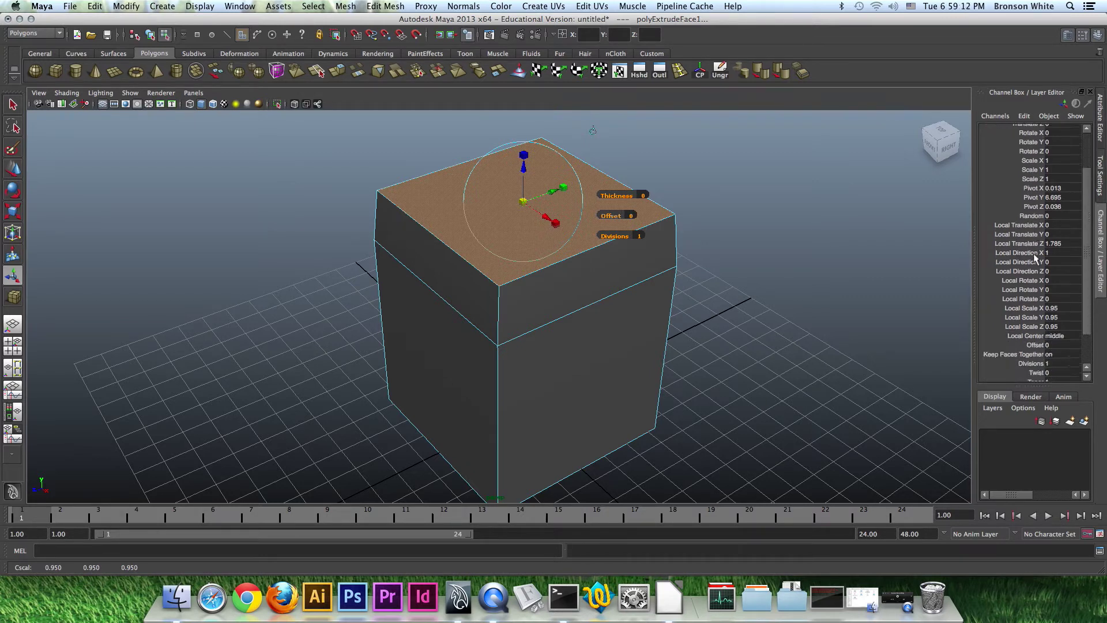
scroll(1026, 260, down, 2)
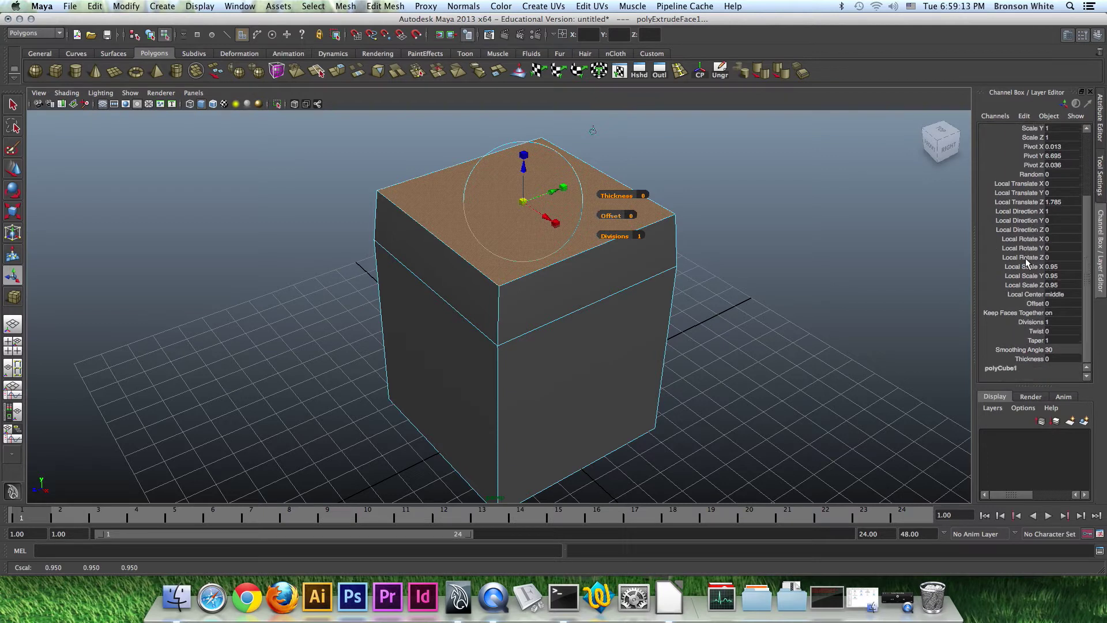
click(1032, 322)
mouse_move(784, 285)
middle_down()
mouse_move(795, 278)
mouse_move(778, 278)
mouse_move(802, 273)
mouse_move(768, 272)
mouse_move(788, 269)
middle_up()
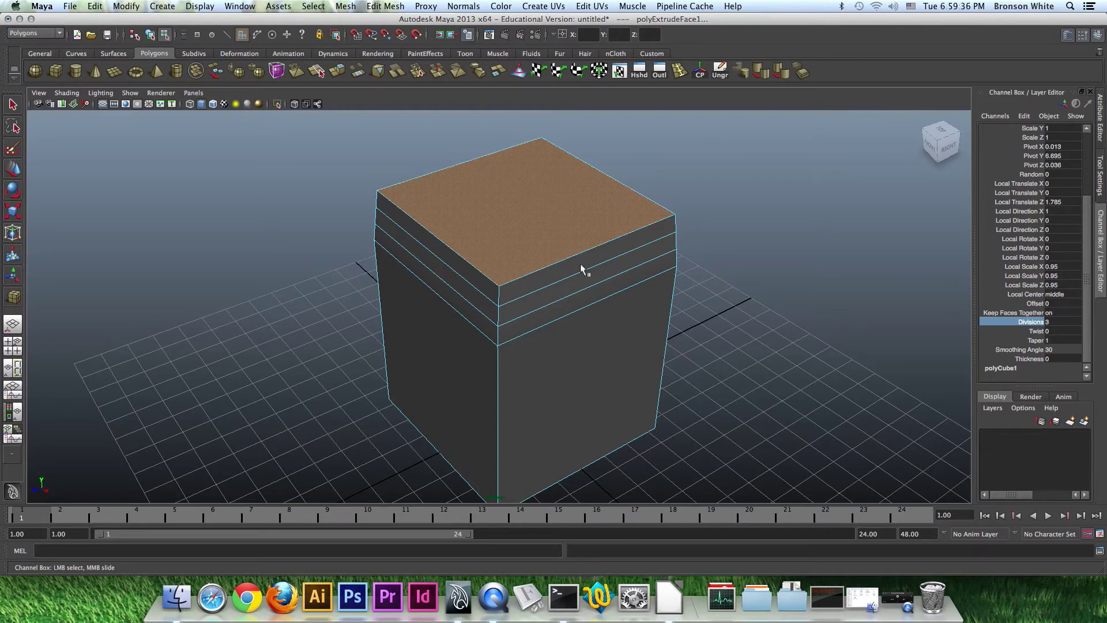
Step: Reselect the top face of the subdivided extrusion in face mode
alt+drag(796, 306, 560, 299)
alt+right_drag(561, 300, 840, 383)
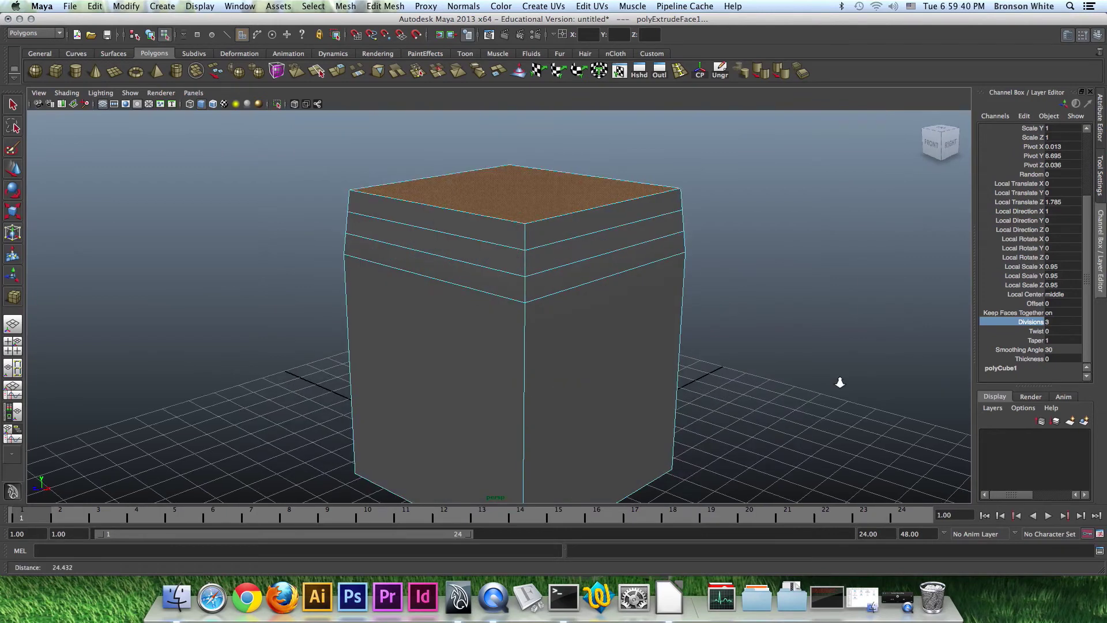
alt+drag(640, 315, 646, 369)
alt+drag(520, 233, 531, 245)
right_drag(545, 266, 539, 251)
click(539, 250)
alt+right_drag(669, 306, 628, 299)
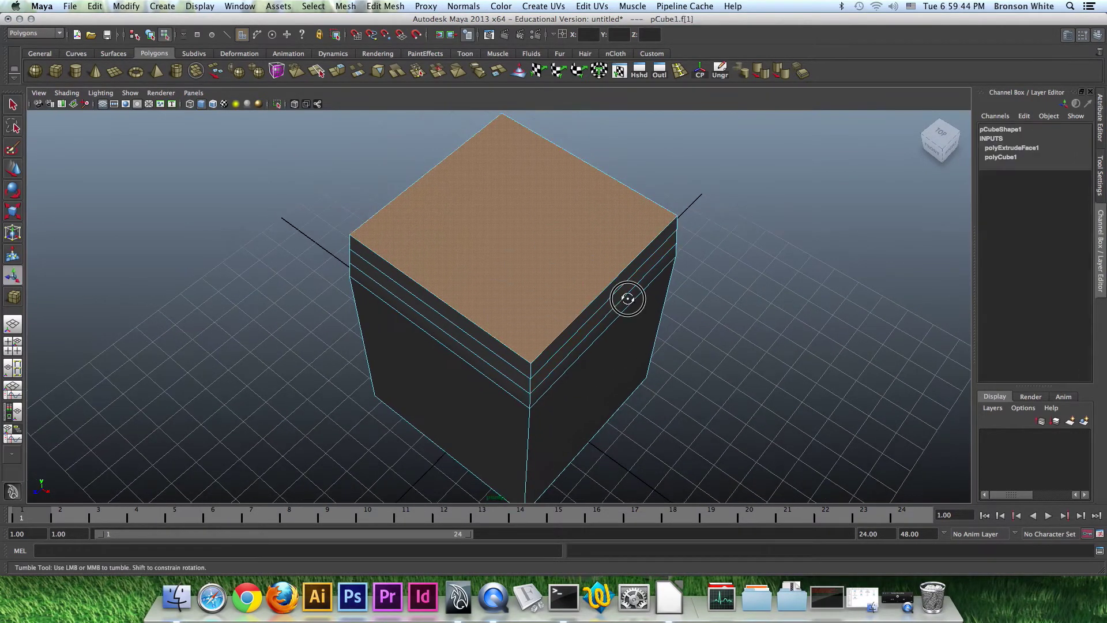
alt+drag(627, 299, 635, 274)
alt+middle_drag(634, 275, 616, 315)
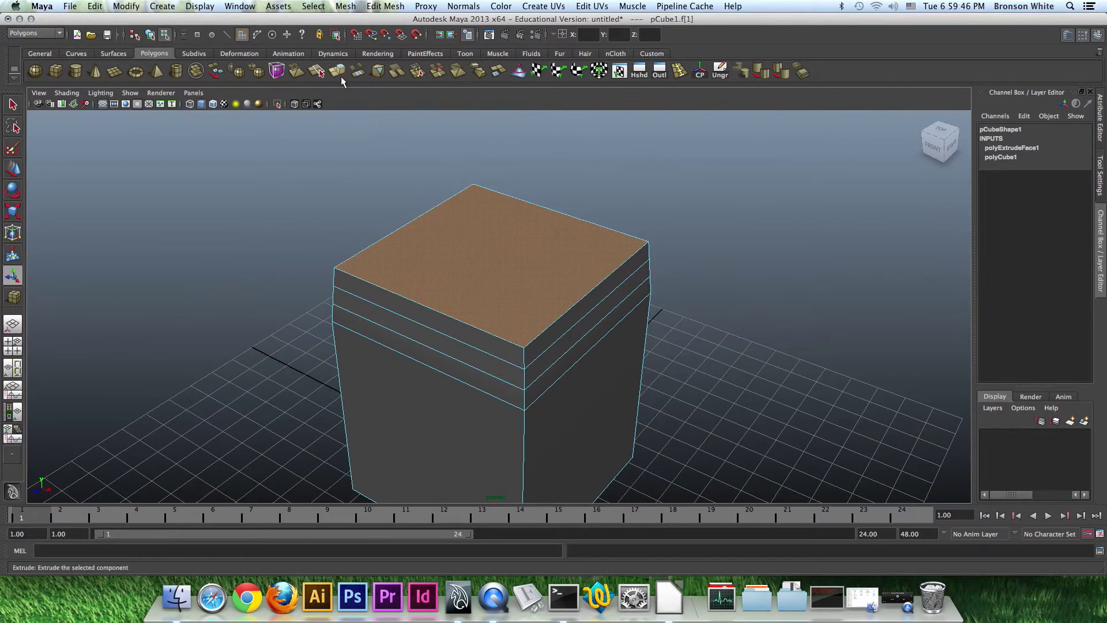
Step: Extrude the selected top face again and scale it inward uniformly to about 0.633
click(339, 74)
click(526, 233)
drag(496, 254, 492, 254)
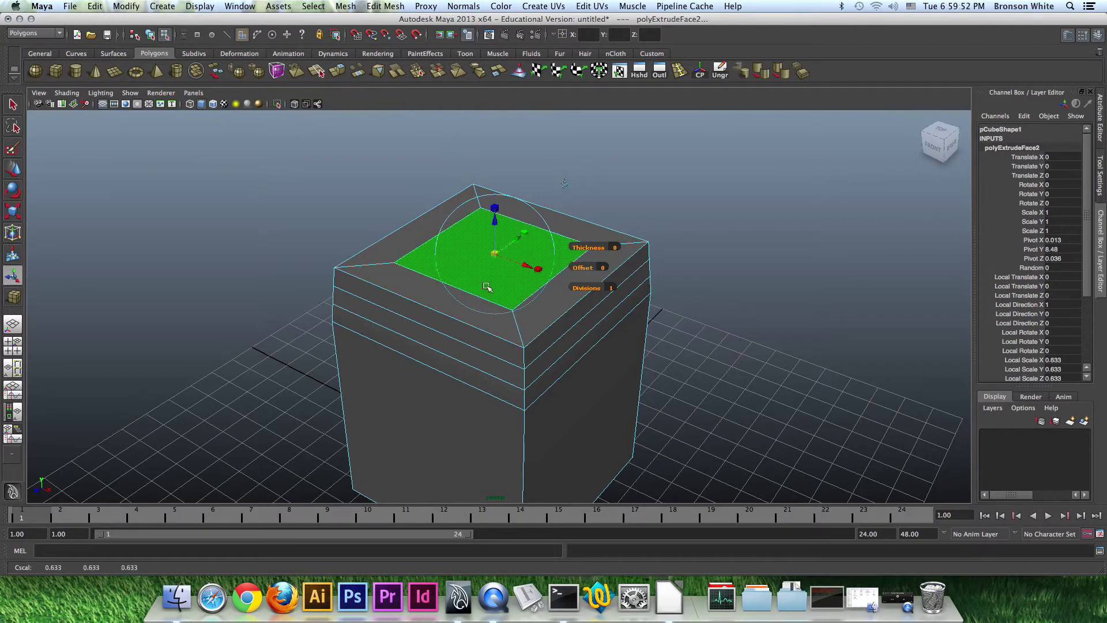
Step: Extrude the smaller inset face and raise it about 4.58 into a narrow tower on the cube
alt+drag(577, 378, 630, 365)
alt+right_drag(630, 366, 447, 314)
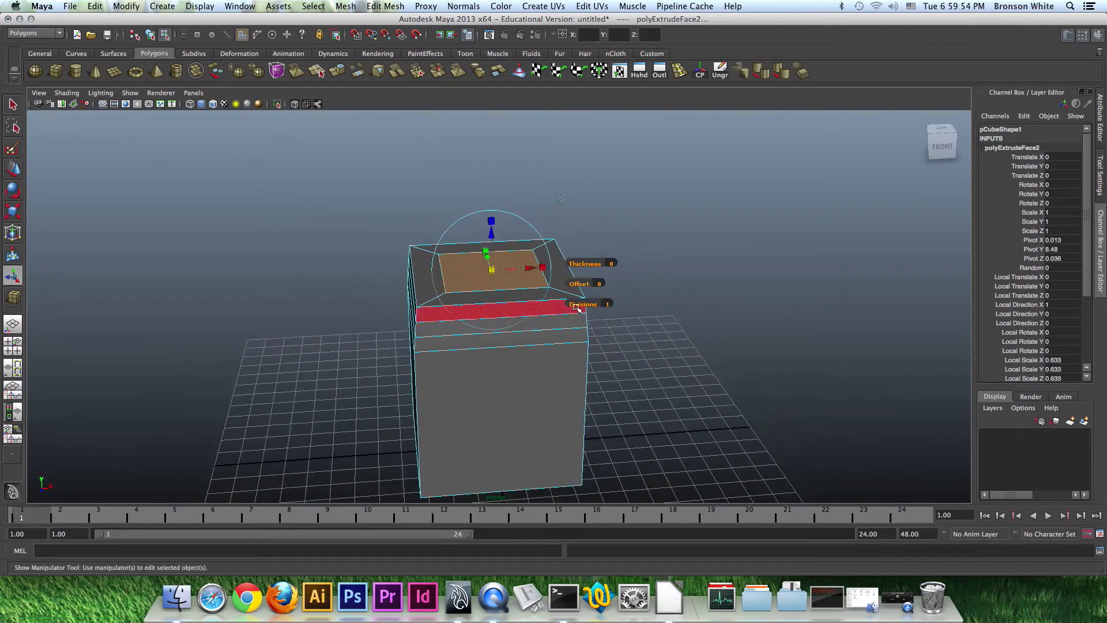
alt+drag(618, 330, 552, 353)
alt+right_drag(551, 353, 579, 367)
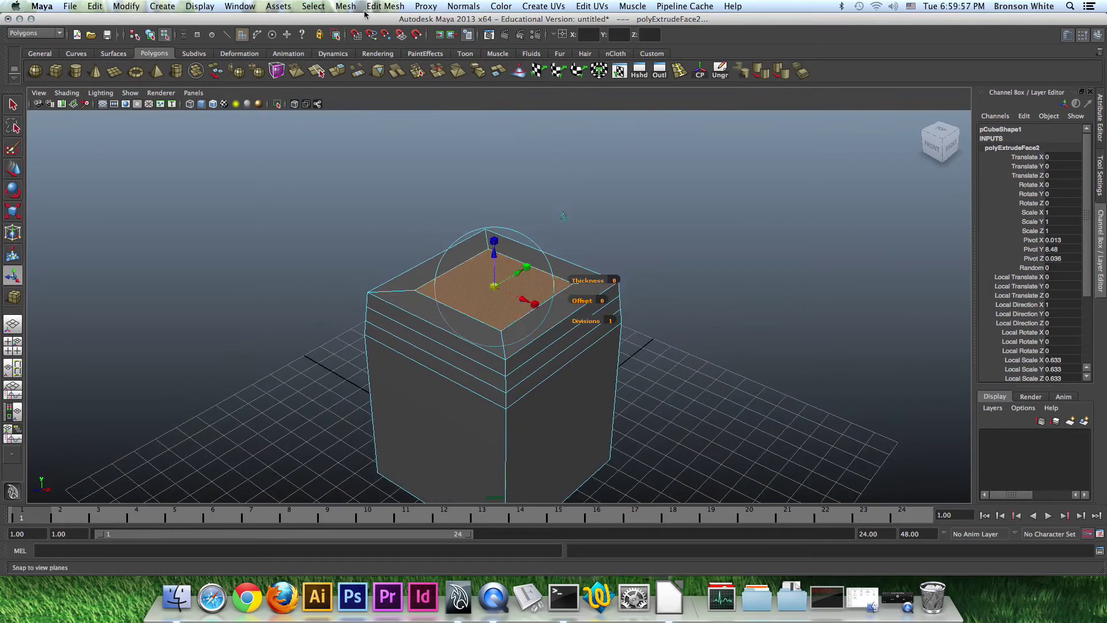
click(338, 72)
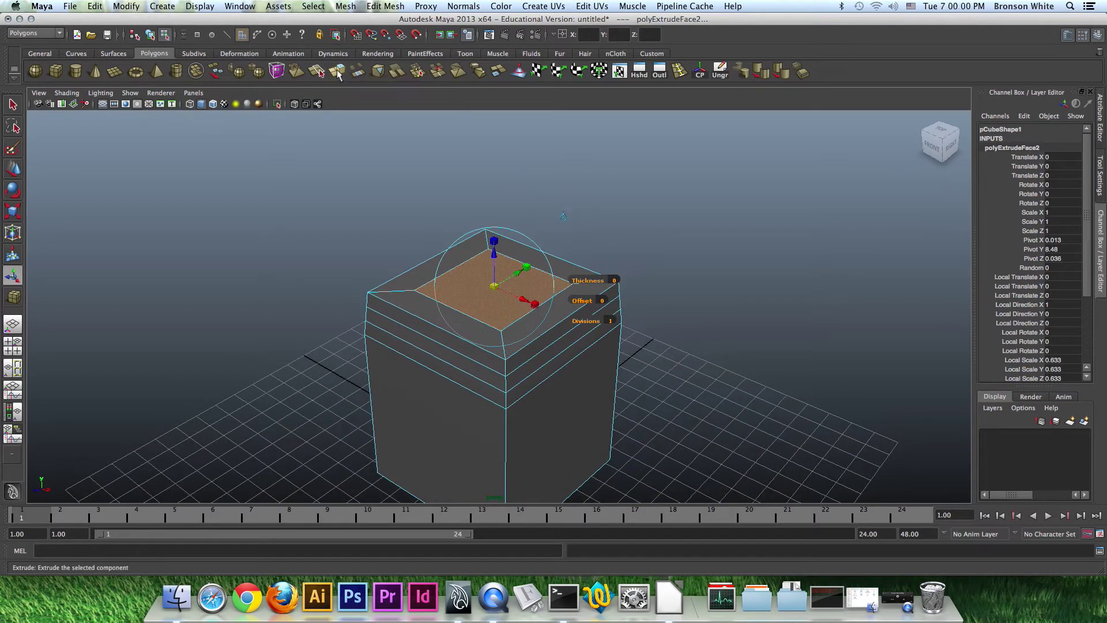
alt+drag(461, 259, 494, 130)
alt+drag(481, 305, 441, 309)
alt+drag(572, 314, 568, 286)
alt+drag(575, 336, 562, 296)
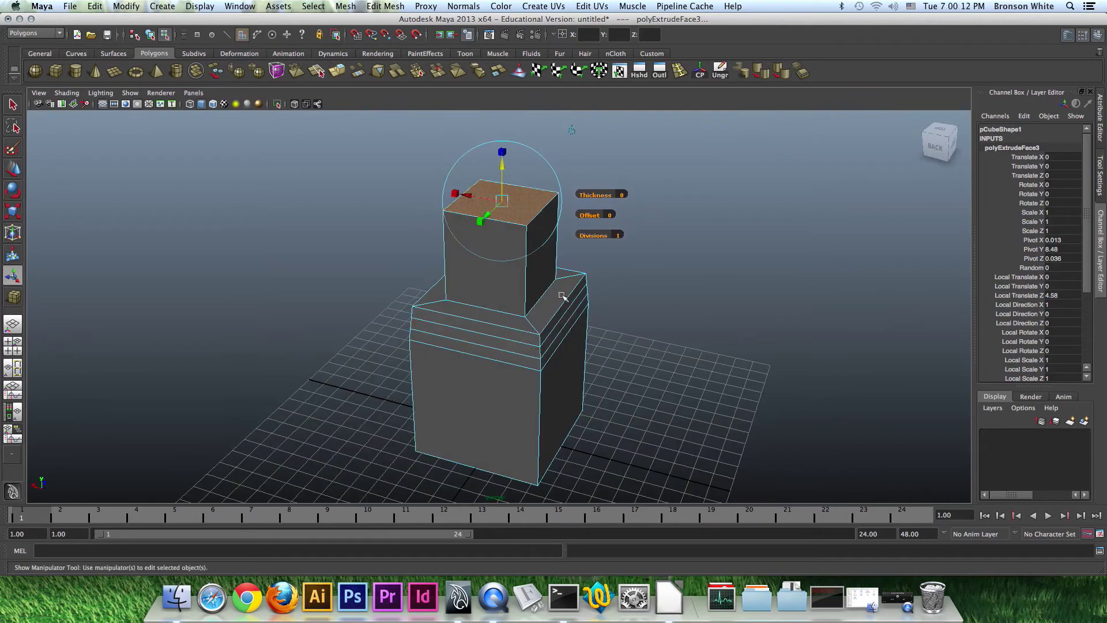
alt+drag(456, 287, 530, 299)
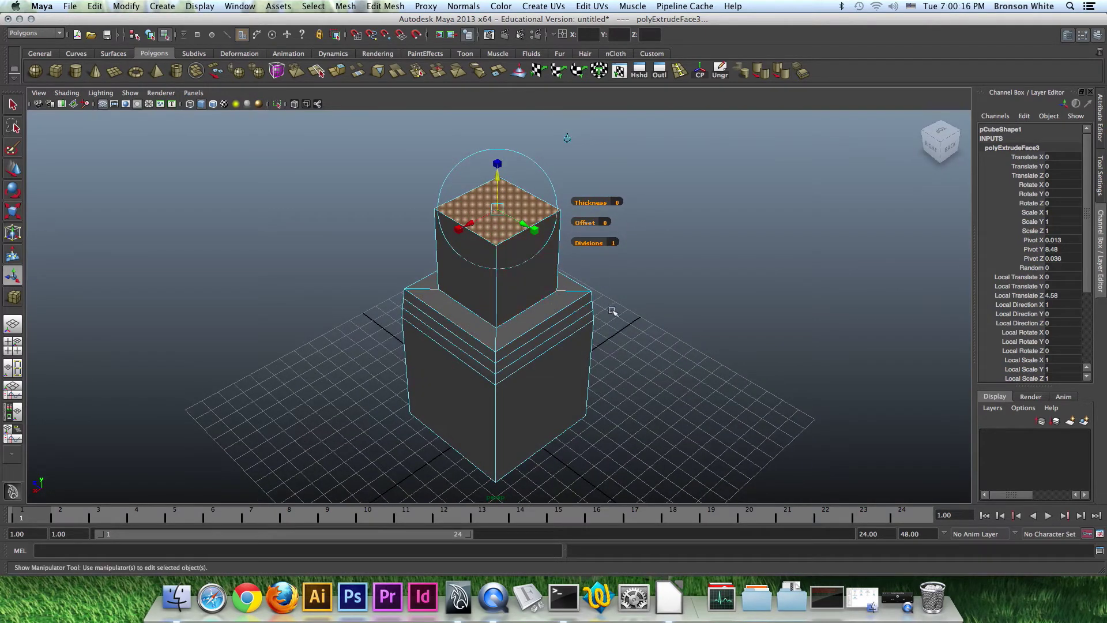
Step: Undo the tower extrusion and the inset extrusion on the top face
alt+drag(575, 299, 502, 278)
key(ctrl+z)
key(ctrl+z)
key(ctrl+z)
key(ctrl+z)
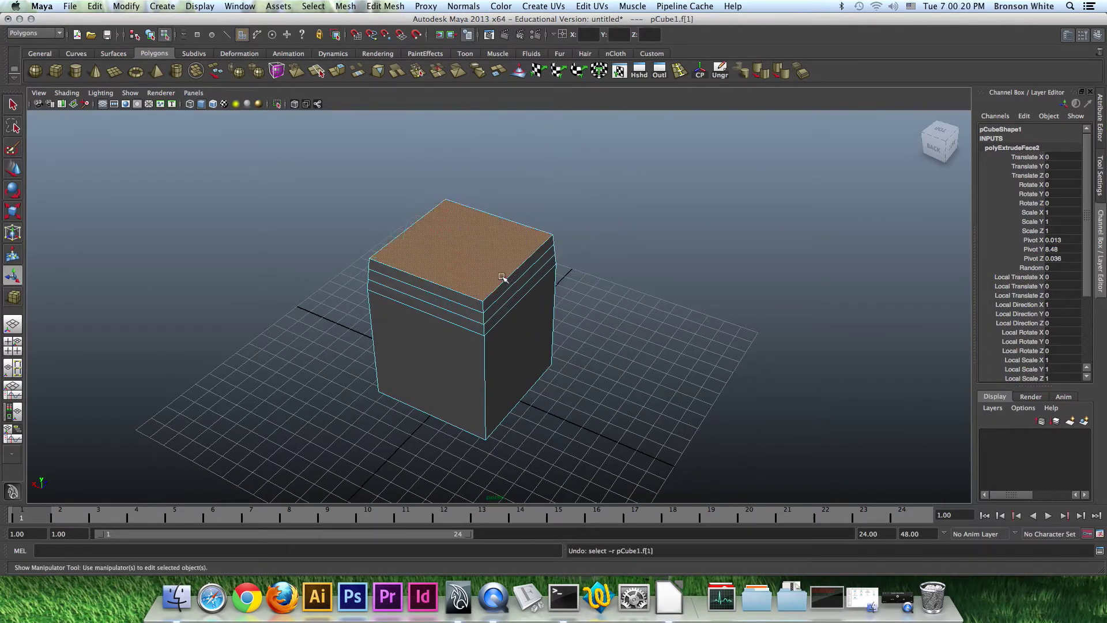
Step: Undo the three divisions and the first upward extrusion of the top face
alt+drag(519, 312, 577, 330)
key(ctrl+z)
key(ctrl+z)
key(ctrl+z)
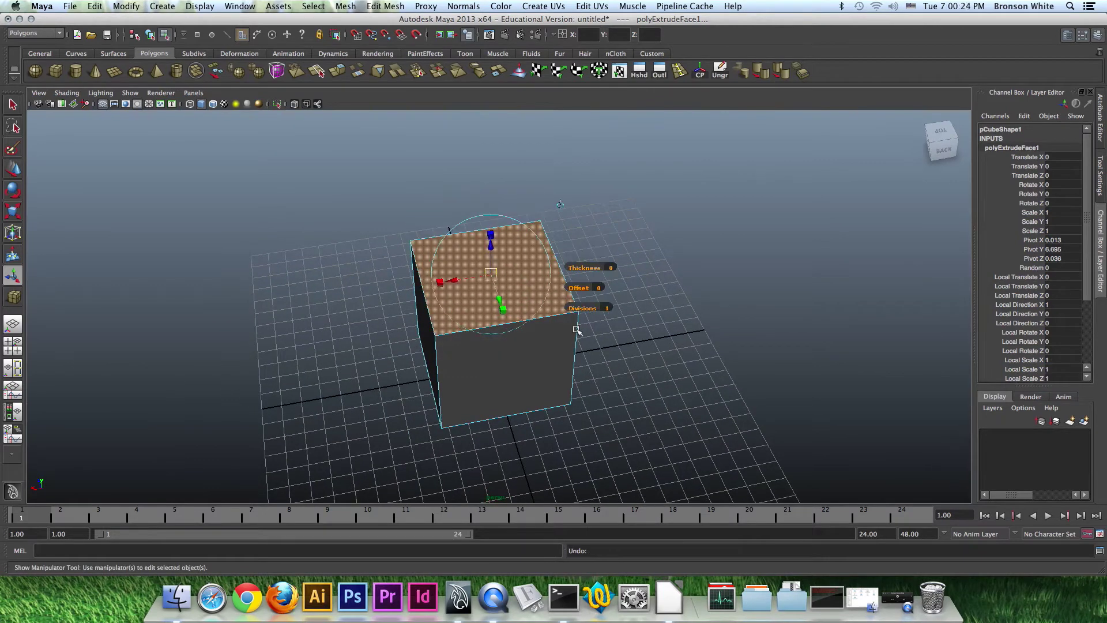
key(ctrl+z)
Step: Return the cube to object mode and expand its polyCube1 inputs
alt+drag(559, 327, 521, 314)
right_drag(521, 315, 563, 309)
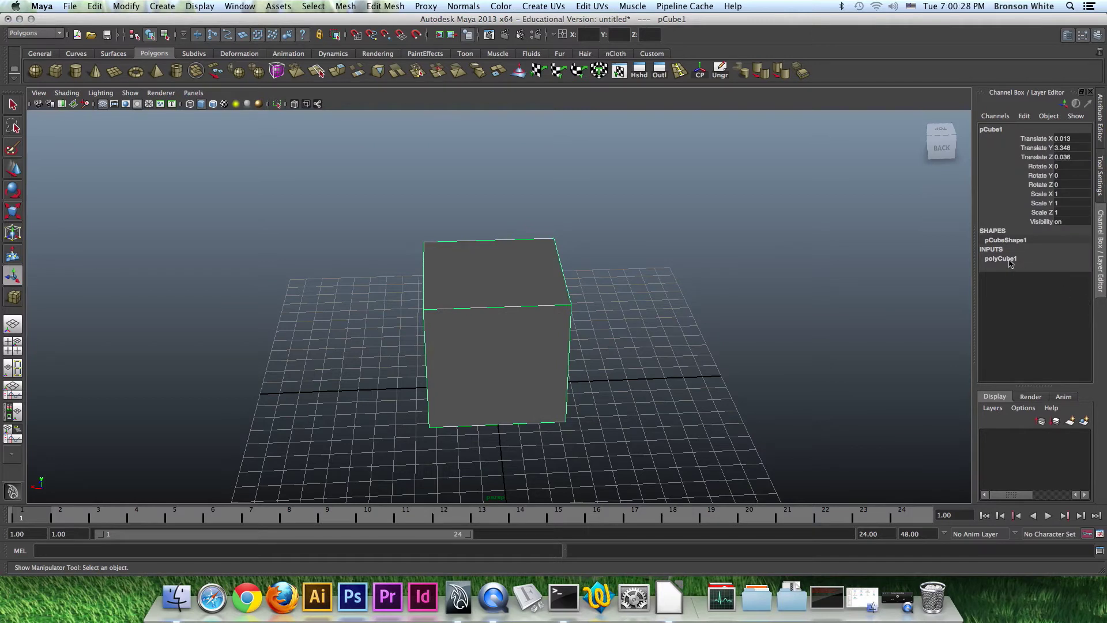
click(1003, 259)
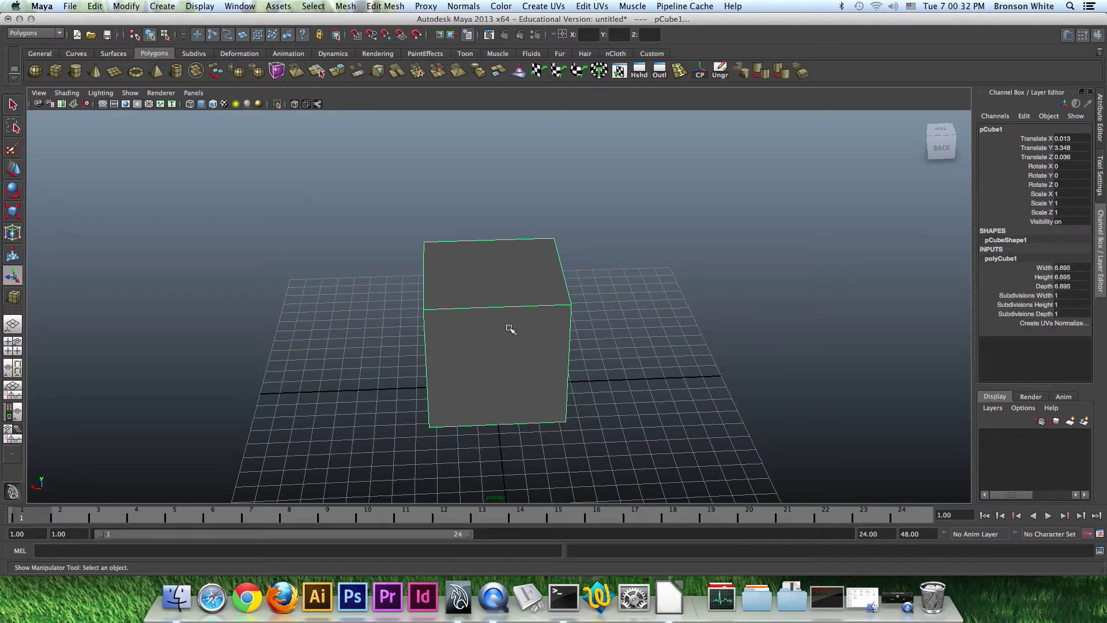
Step: Delete the cube and create a polygon sphere near the centre of the grid
key(Delete)
click(37, 74)
drag(501, 366, 557, 388)
key(f)
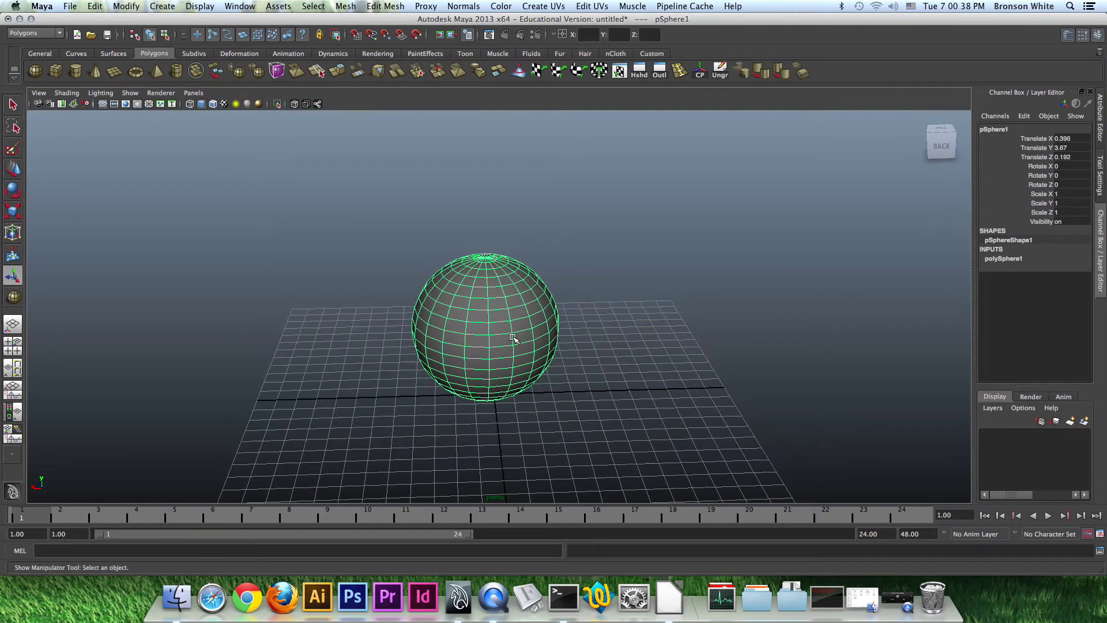
Step: Select all of the sphere's faces and turn off Keep Faces Together
right_drag(532, 327, 531, 331)
drag(671, 226, 46, 505)
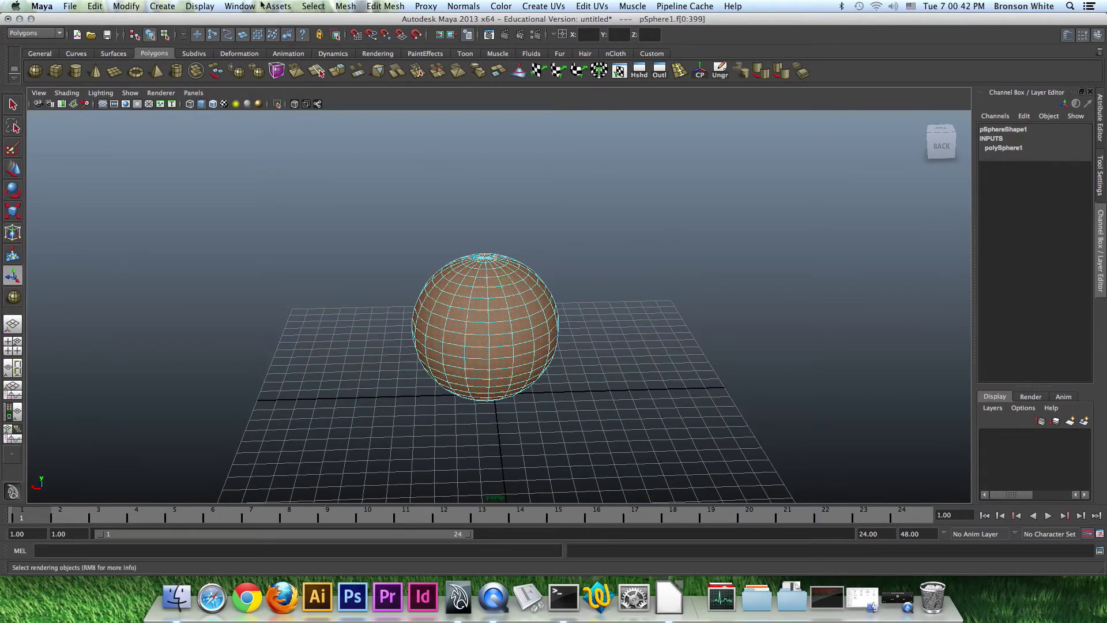
click(348, 6)
mouse_move(380, 8)
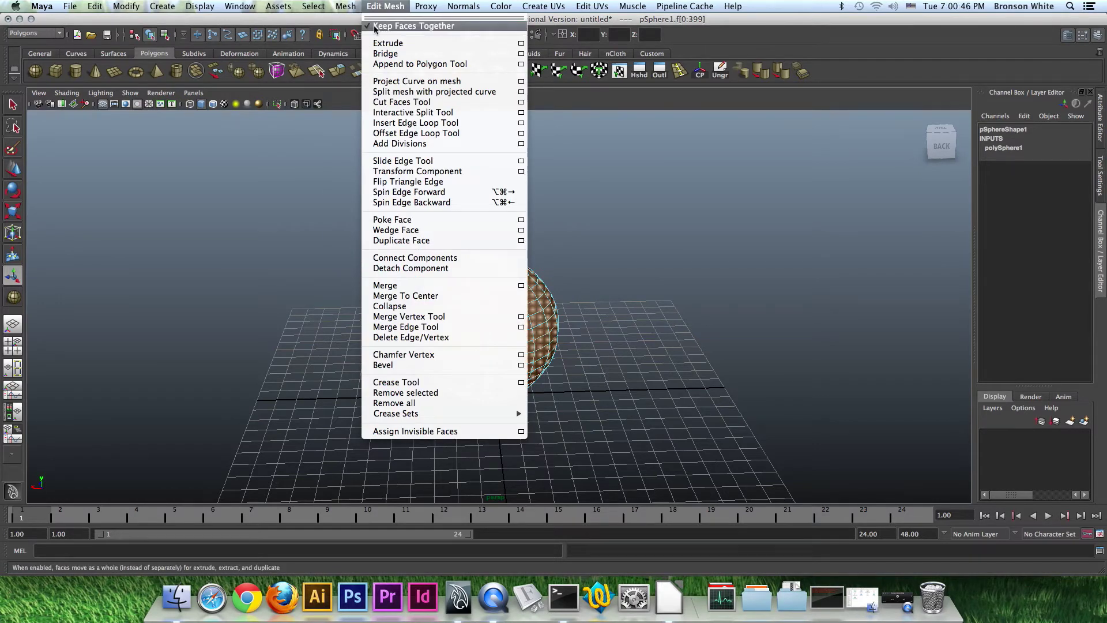
click(374, 27)
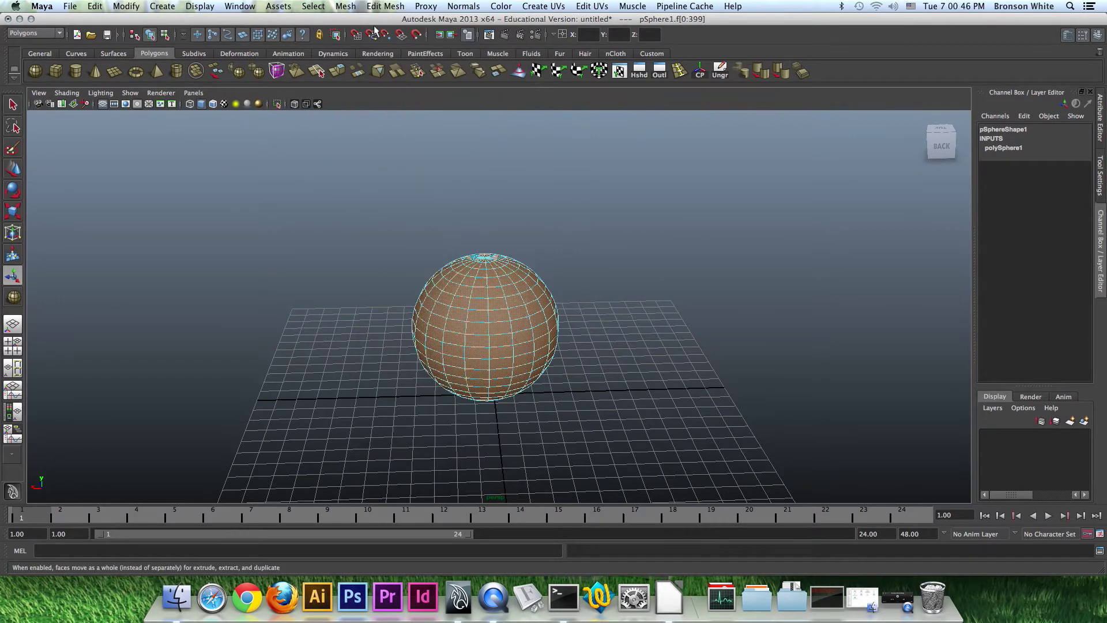
Step: Extrude all of the sphere's faces separately outward by about 1.73 along local Z
click(337, 71)
alt+drag(531, 390, 521, 390)
drag(480, 421, 475, 429)
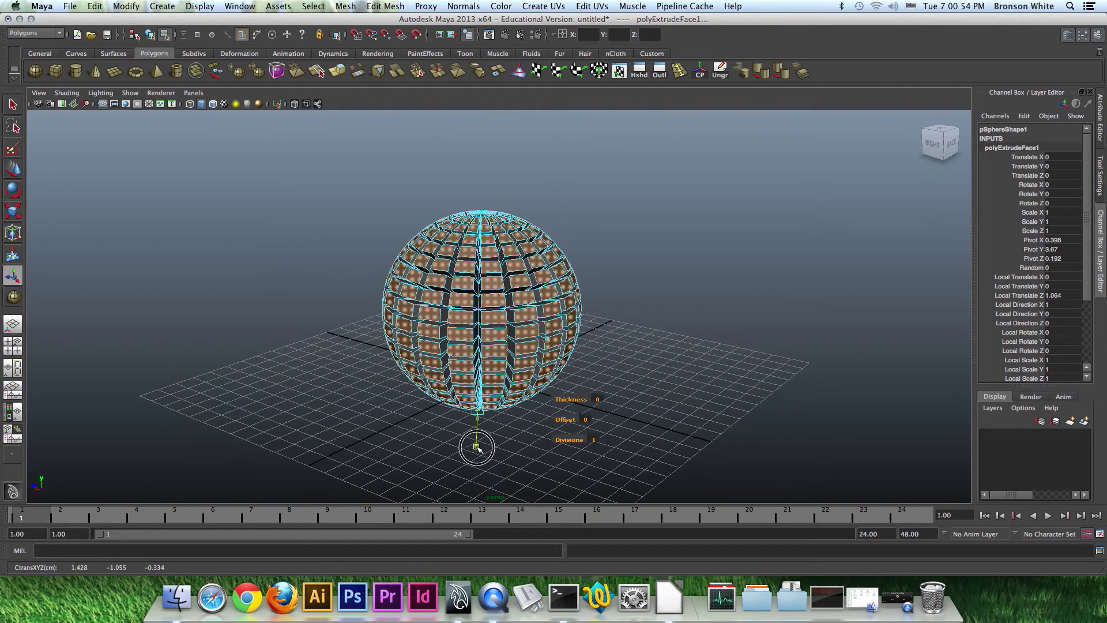
alt+drag(489, 437, 606, 315)
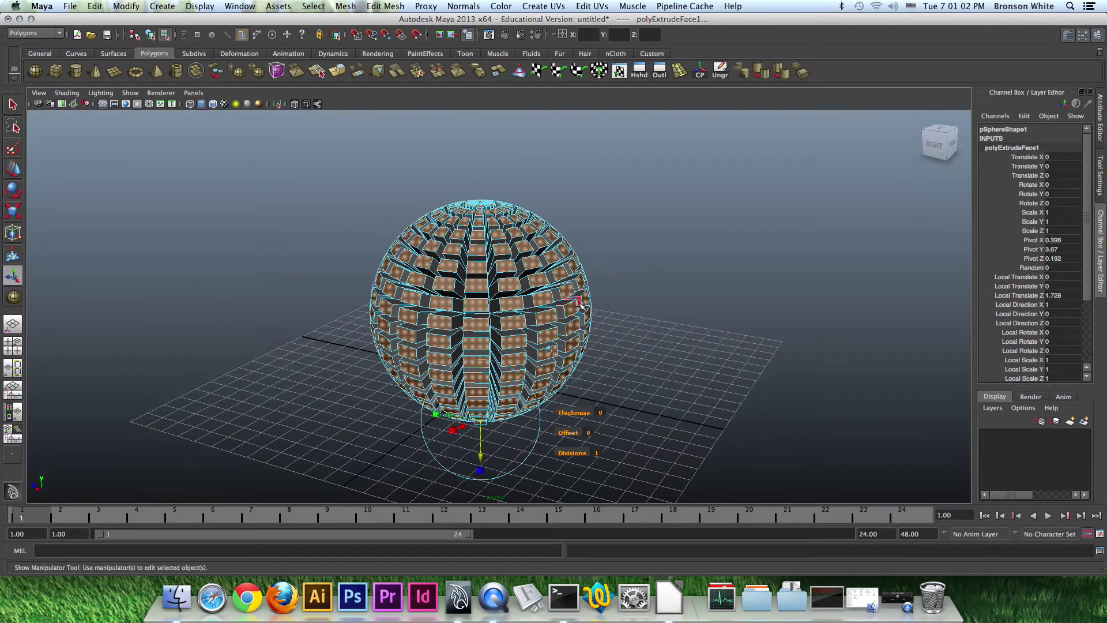
mouse_move(509, 309)
alt+mouse_down()
mouse_move(526, 302)
mouse_move(531, 312)
alt+mouse_up()
Step: Return the extruded sphere to object mode, deselect it and inspect its separate face blocks
right_drag(489, 282, 532, 270)
click(596, 309)
alt+drag(596, 309, 521, 297)
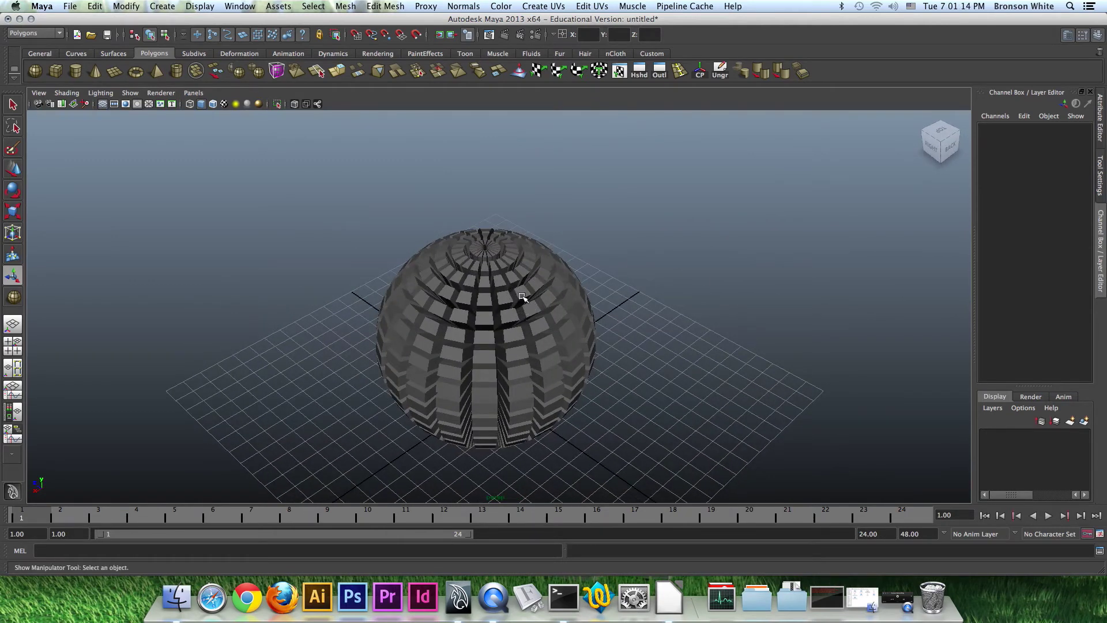
alt+drag(524, 341, 544, 326)
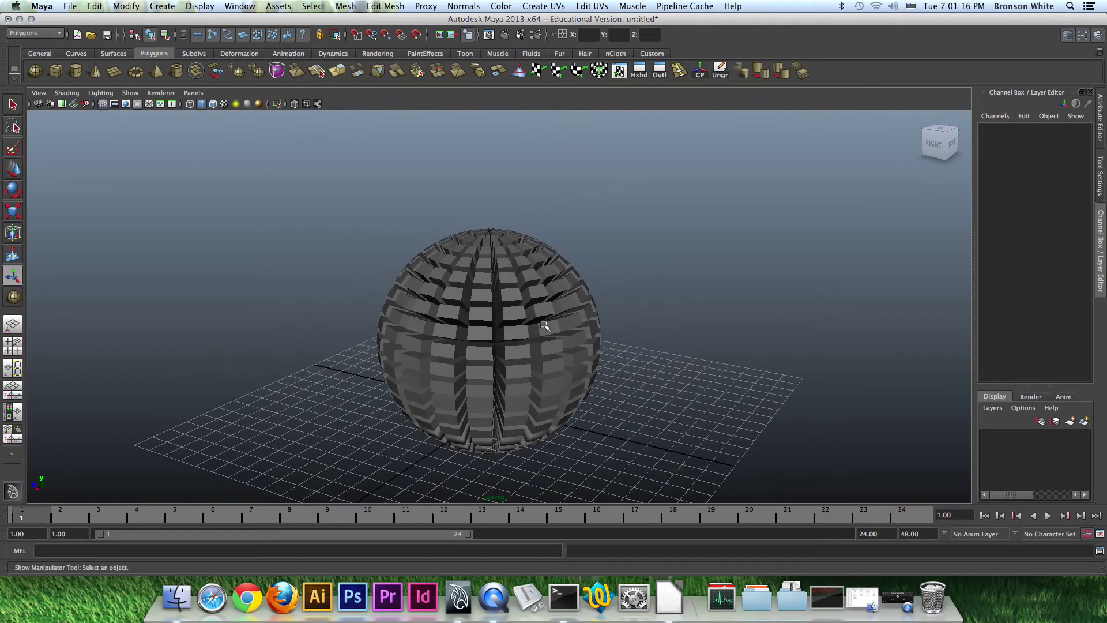
Step: Undo the switch to object mode and the outward offset of the sphere's extruded faces
key(super+z)
key(super+z)
key(super+z)
key(super+z)
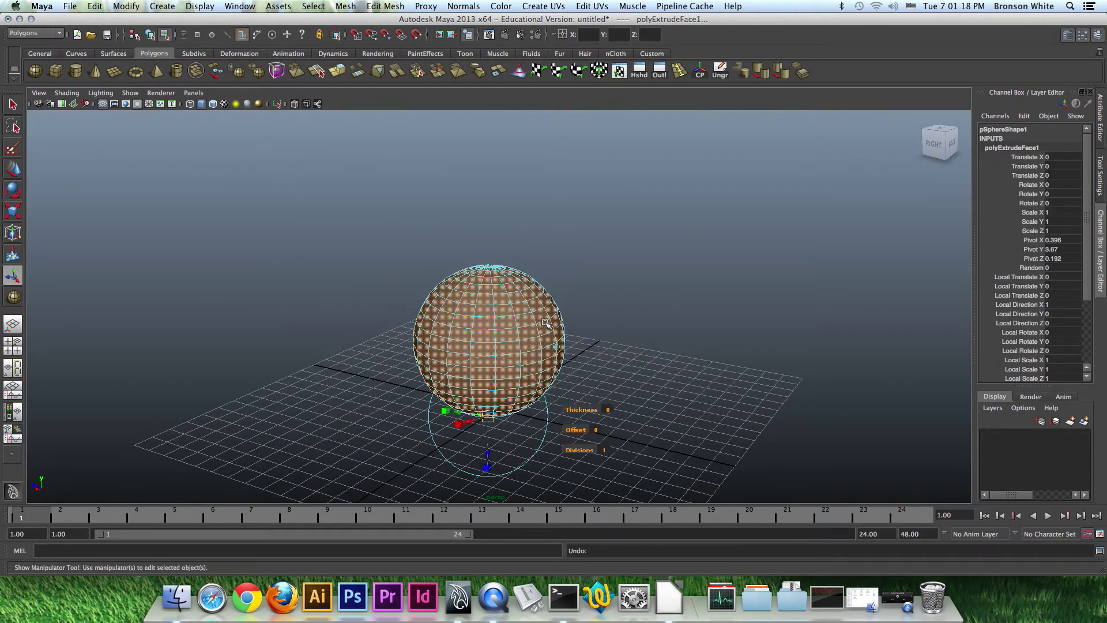
Step: Offset the sphere's separately extruded faces slightly outward, about 0.23 along local Z, and return to object mode with nothing selected
drag(487, 450, 487, 457)
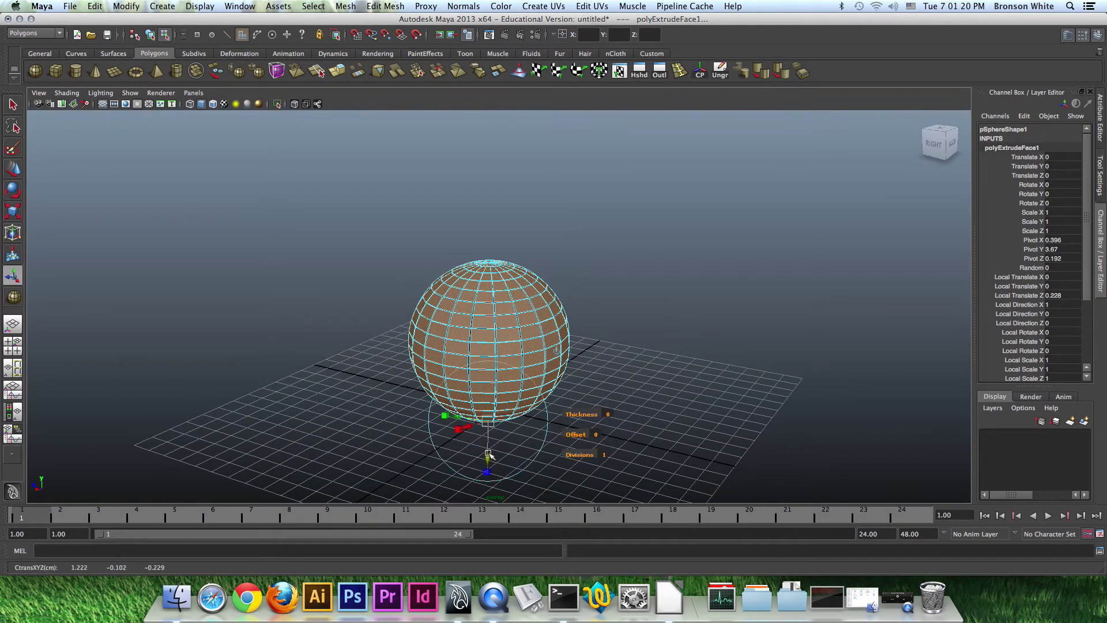
right_drag(517, 309, 582, 283)
click(598, 274)
alt+drag(595, 322, 519, 301)
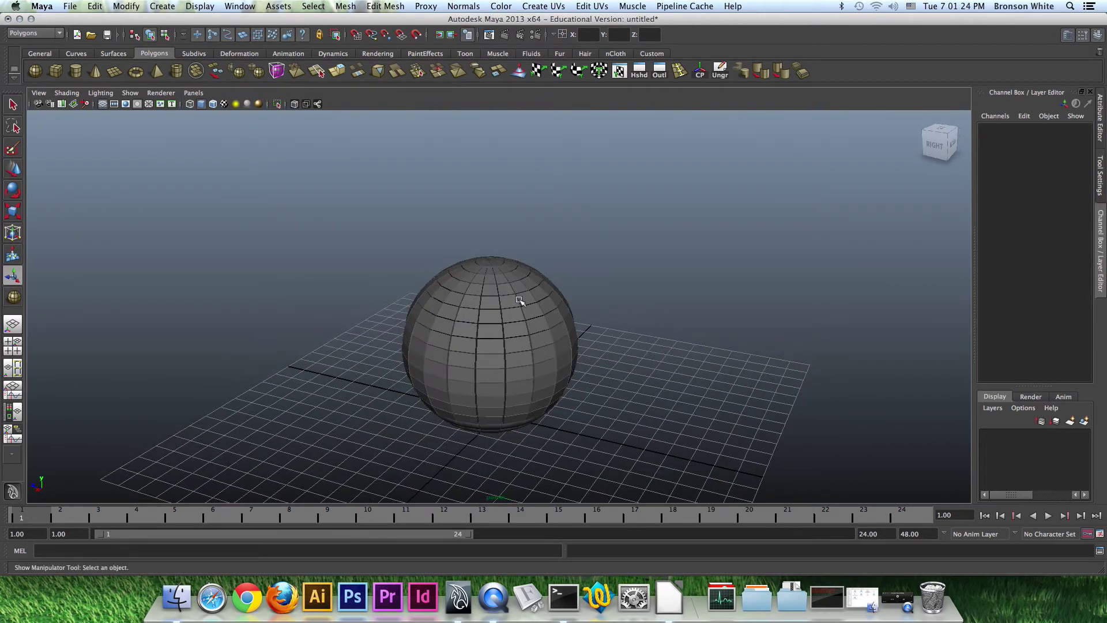
Step: Inspect the thin gaps between the sphere's faces and turn Keep Faces Together back on
alt+drag(565, 371, 435, 292)
alt+drag(591, 384, 494, 332)
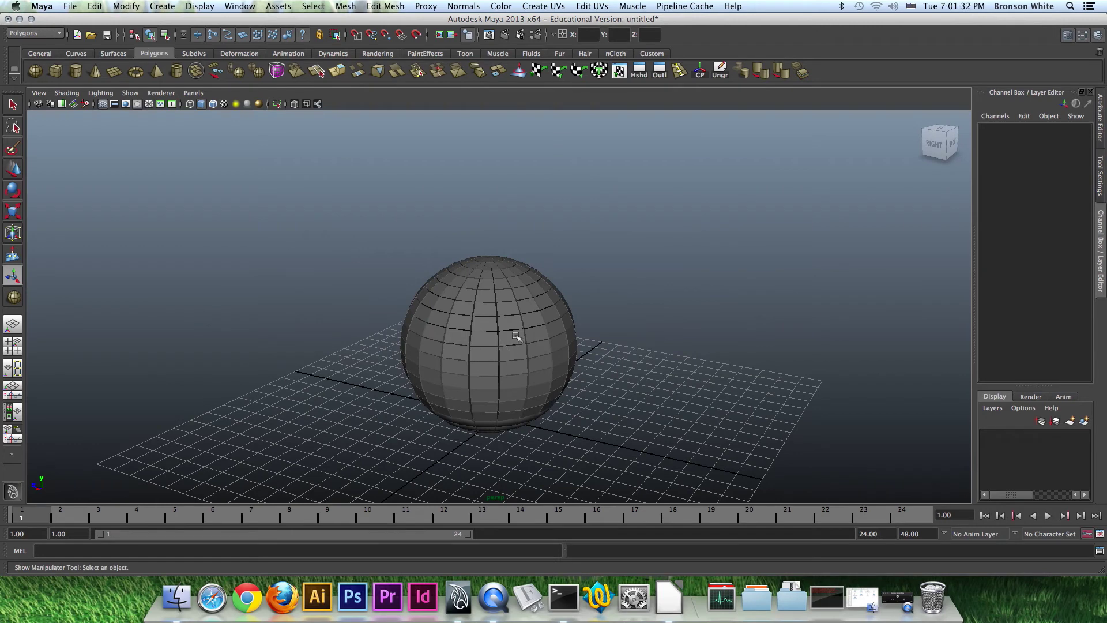
mouse_move(559, 361)
alt+mouse_down()
mouse_move(502, 363)
mouse_move(542, 371)
alt+mouse_up()
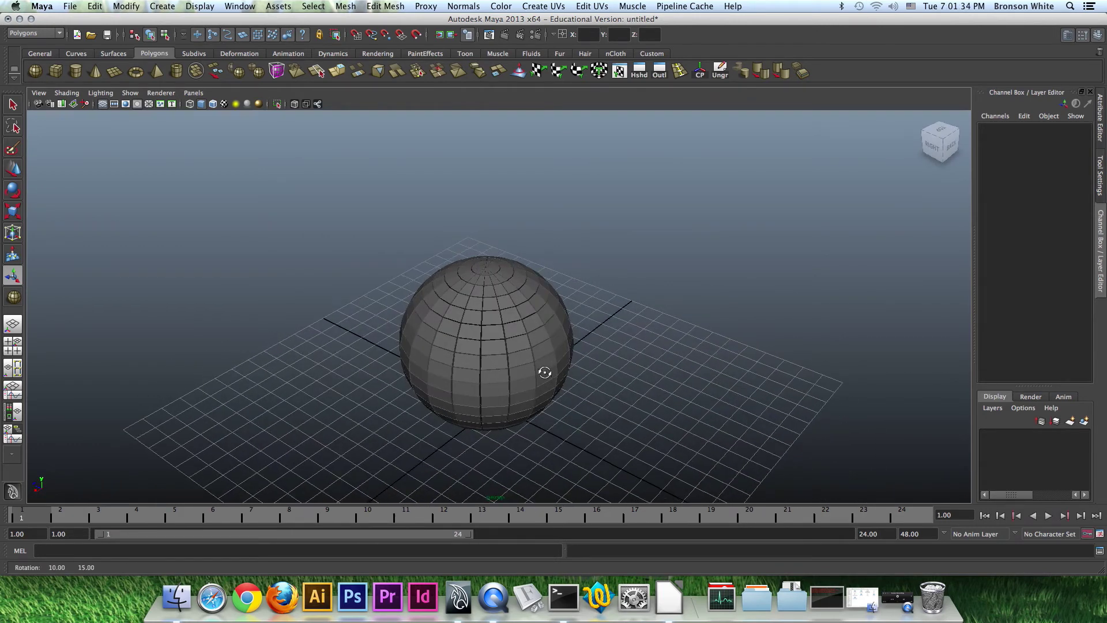
alt+middle_drag(530, 336, 537, 352)
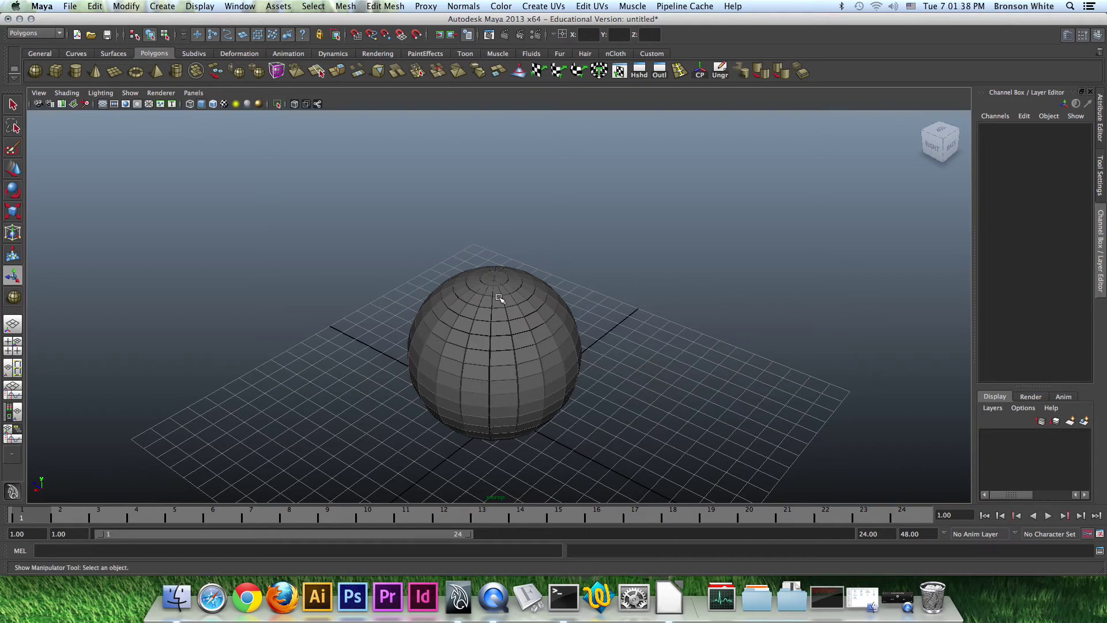
click(386, 6)
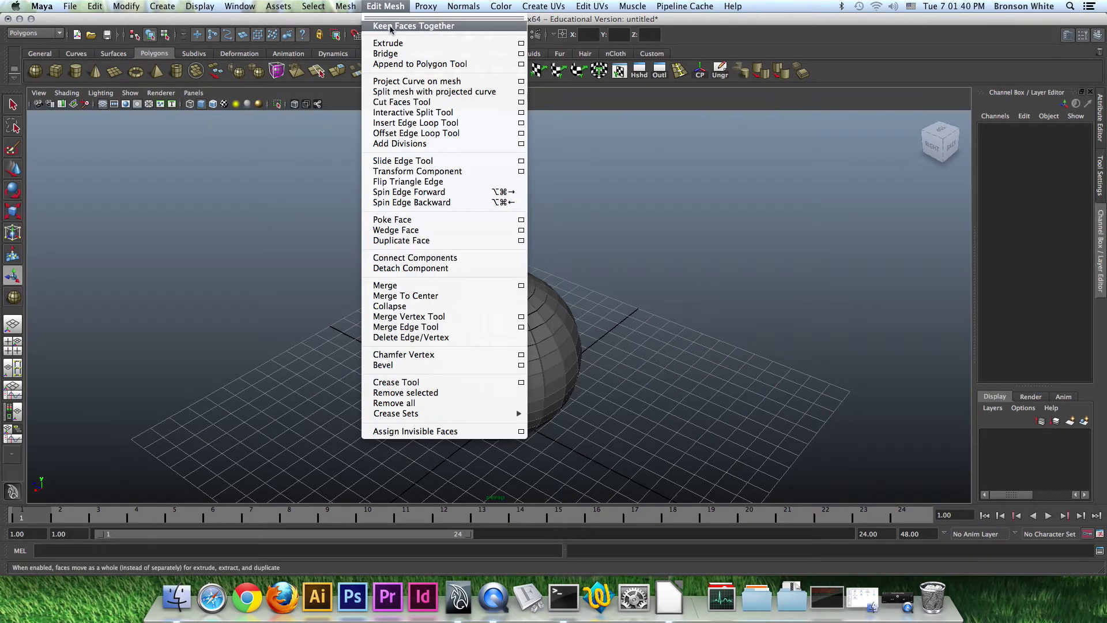
click(390, 26)
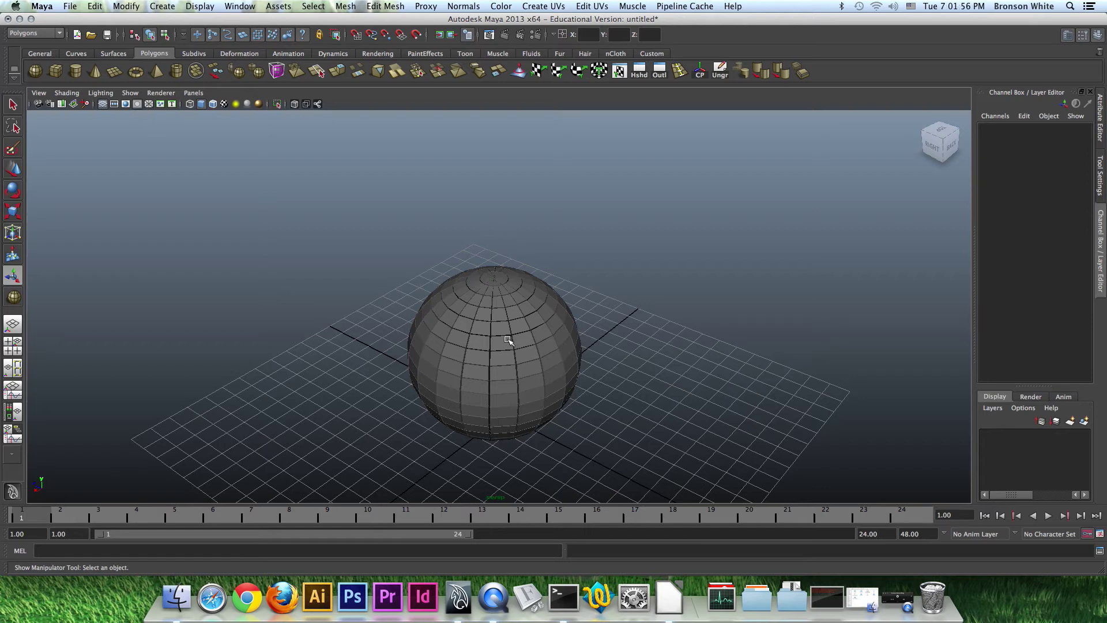
mouse_move(507, 341)
alt+mouse_down()
mouse_move(526, 348)
mouse_move(534, 381)
mouse_move(496, 277)
mouse_move(489, 323)
mouse_move(502, 324)
alt+mouse_up()
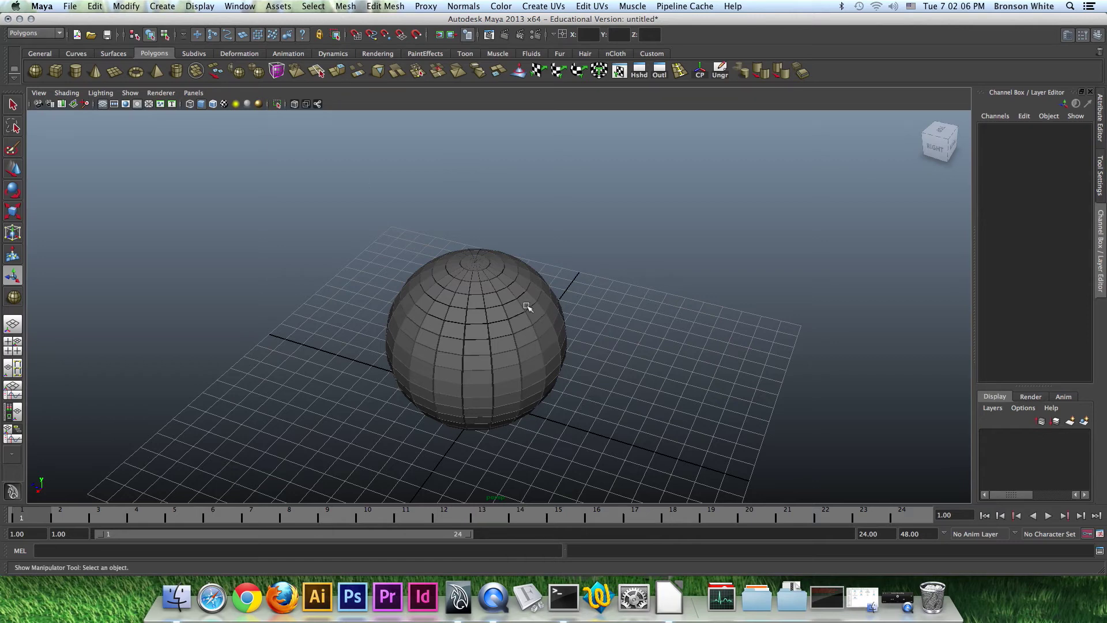
Step: Undo the slight outward extrusion, keeping all faces of the original sphere selected
key(super+z)
key(super+z)
key(super+z)
key(super+z)
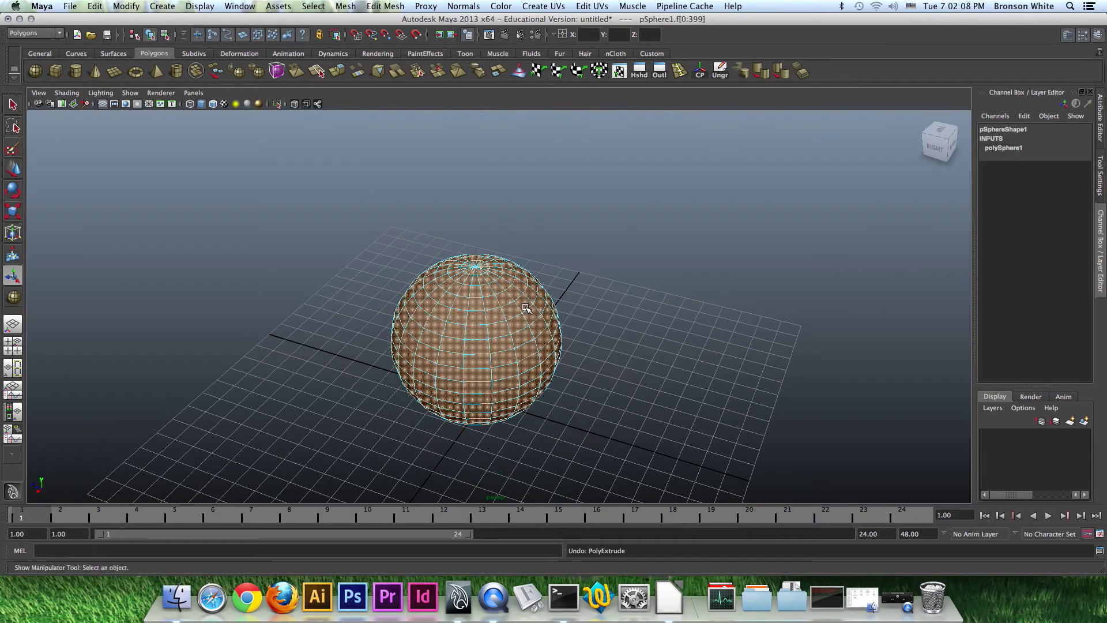
mouse_move(565, 317)
alt+mouse_down()
mouse_move(534, 318)
mouse_move(555, 311)
mouse_move(571, 321)
alt+mouse_up()
click(559, 288)
key(super+z)
mouse_move(570, 321)
alt+right_down()
mouse_move(546, 323)
mouse_move(556, 314)
alt+right_up()
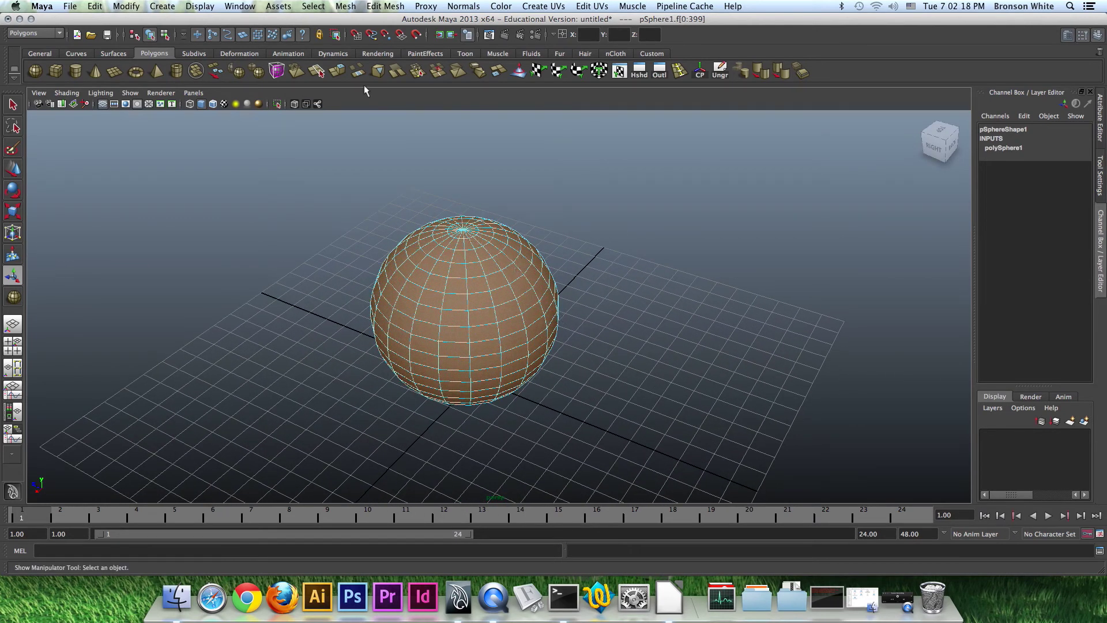
Step: Select two adjacent faces on the upper part of the sphere in face mode
alt+drag(519, 309, 502, 254)
right_drag(494, 264, 487, 254)
click(479, 263)
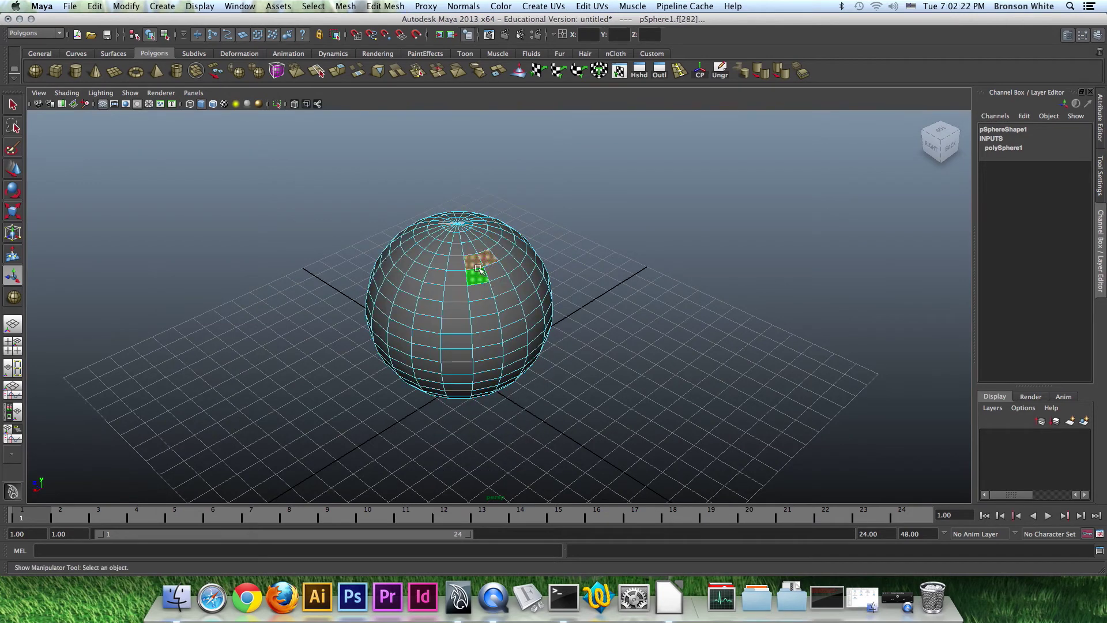
shift+click(493, 275)
alt+drag(493, 276, 469, 243)
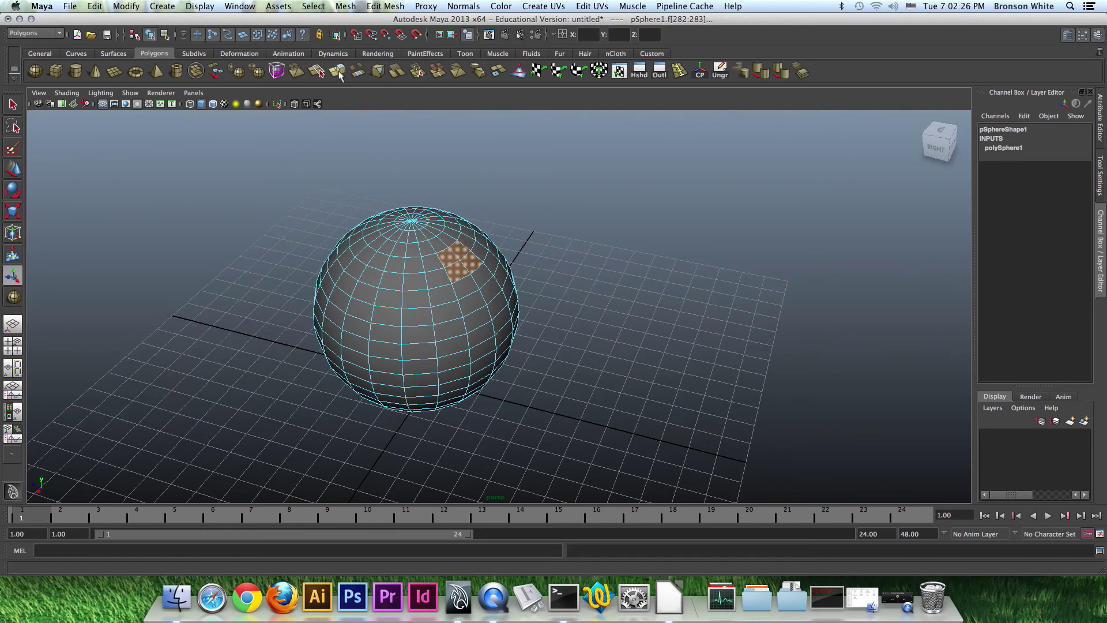
Step: Extrude the two selected faces outward by about 1.55 along local Z and undo that extrusion
click(339, 75)
alt+drag(469, 314, 508, 301)
drag(514, 246, 426, 176)
alt+right_drag(426, 176, 635, 265)
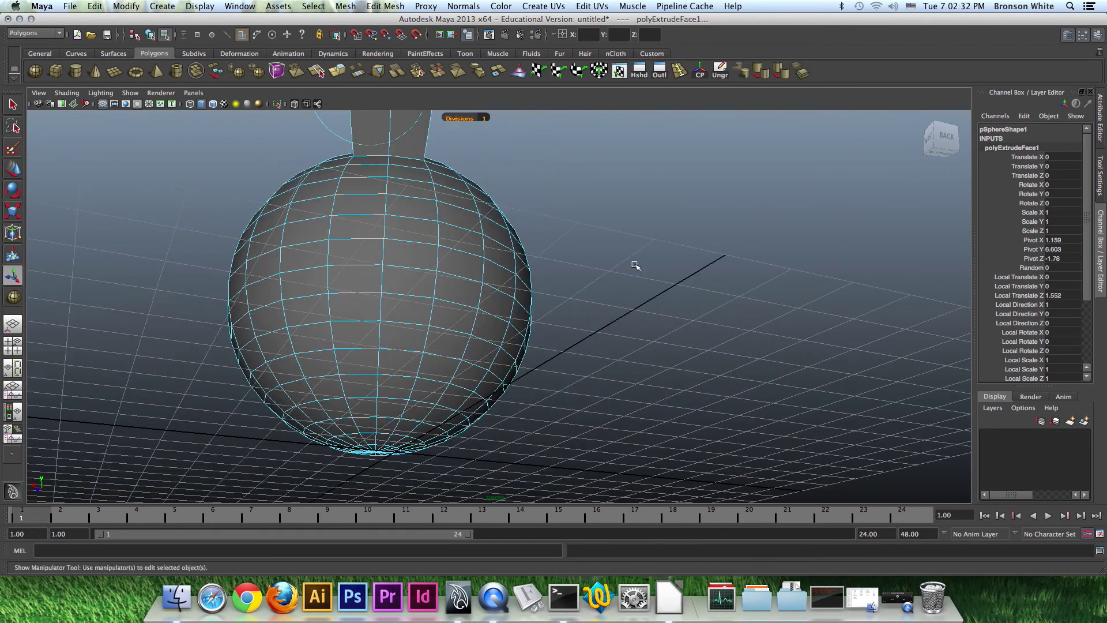
alt+middle_drag(370, 132, 415, 208)
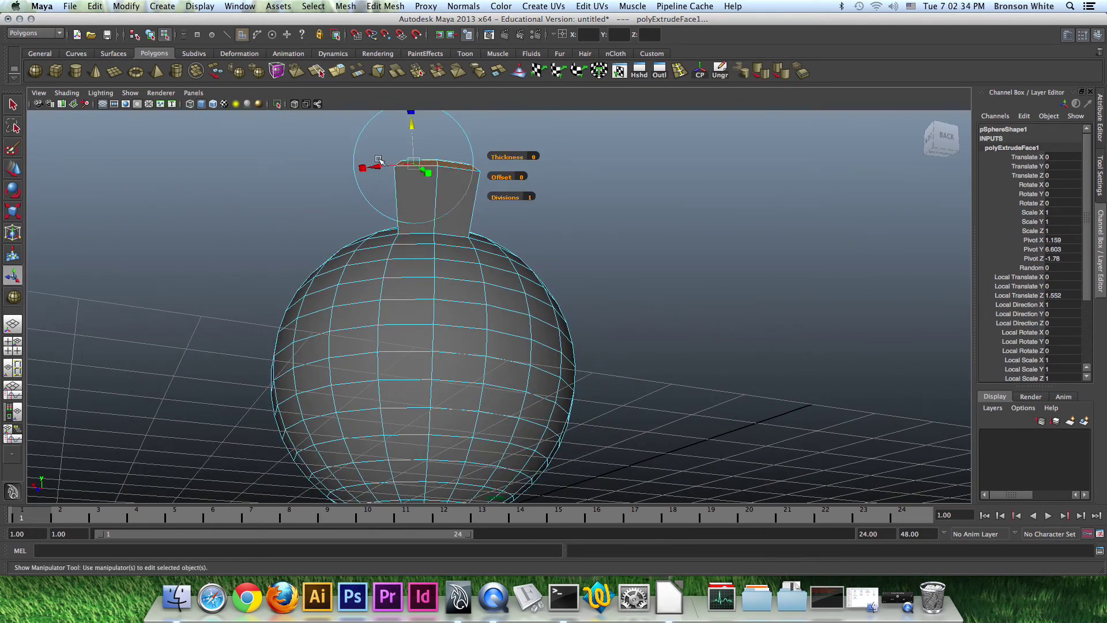
alt+drag(490, 269, 507, 300)
key(z)
key(z)
Step: Extrude the two faces with the manipulator in world space, translating them about 0.16 in X, 1.40 in Y and -0.81 in Z
click(338, 72)
alt+drag(566, 277, 491, 178)
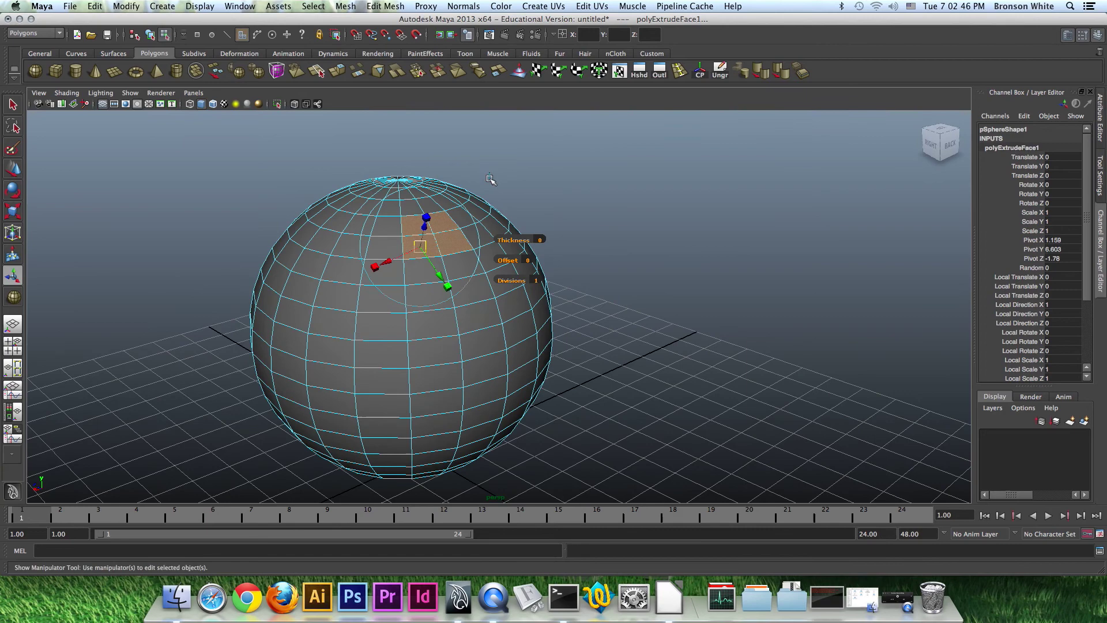
alt+drag(490, 175, 697, 251)
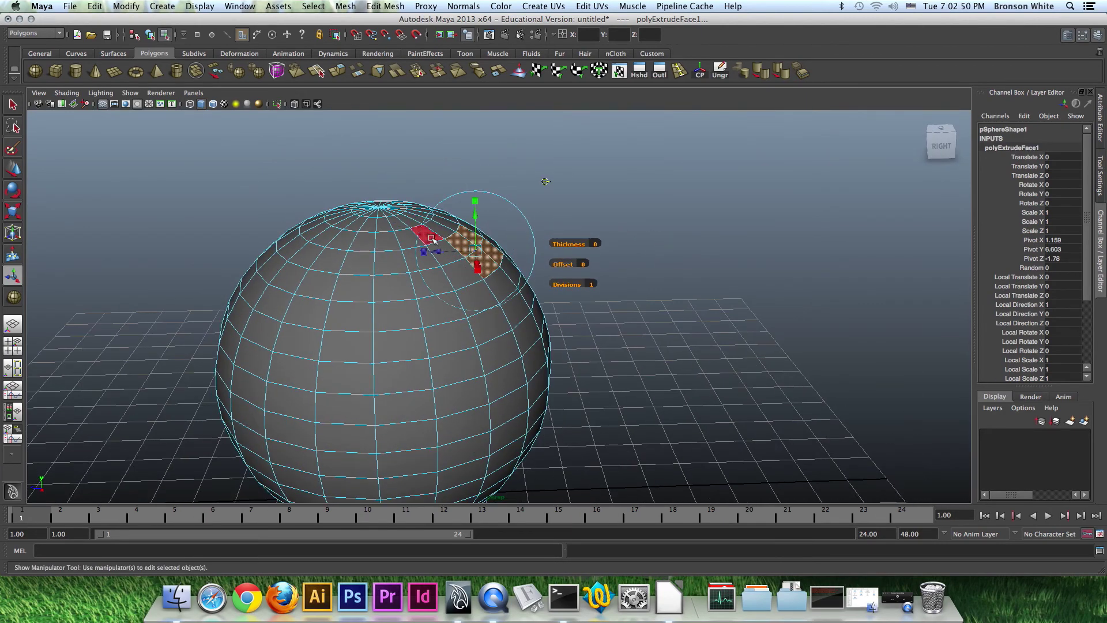
drag(475, 230, 476, 187)
alt+drag(669, 354, 420, 246)
drag(395, 162, 387, 162)
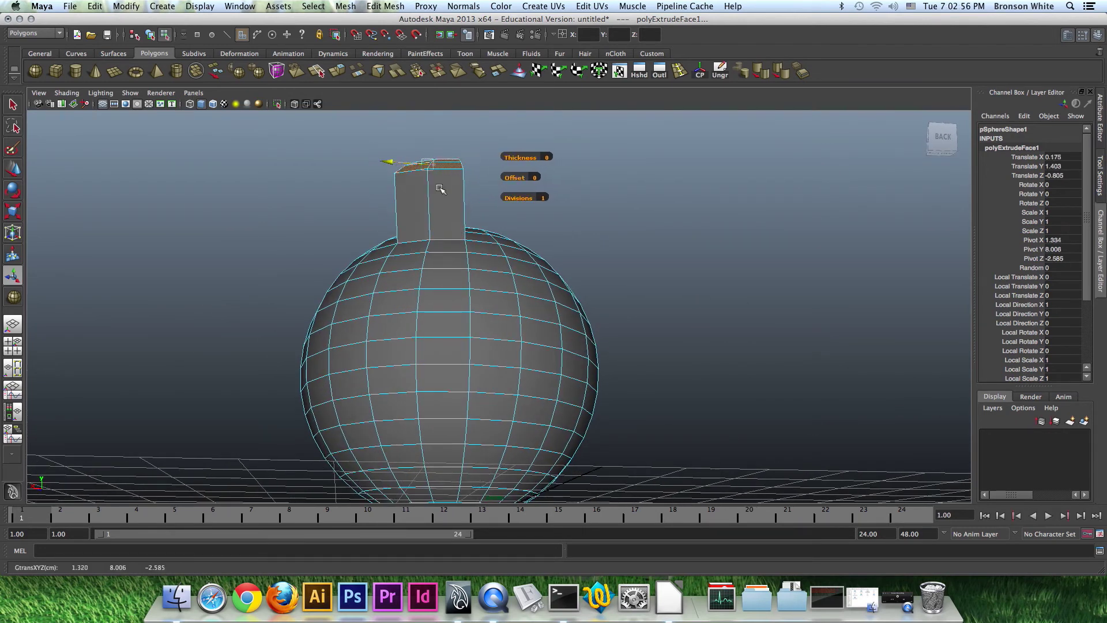
alt+drag(424, 218, 517, 293)
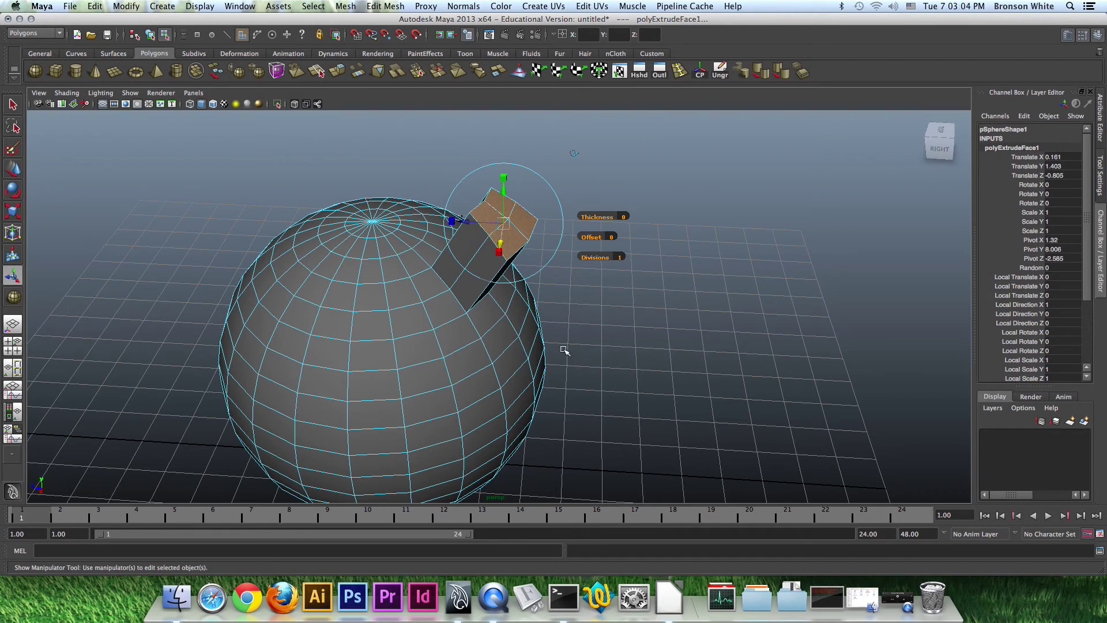
Step: Select all the faces of the block extruded from the sphere, including its sides
alt+drag(550, 338, 499, 227)
drag(576, 130, 385, 181)
alt+drag(434, 213, 503, 272)
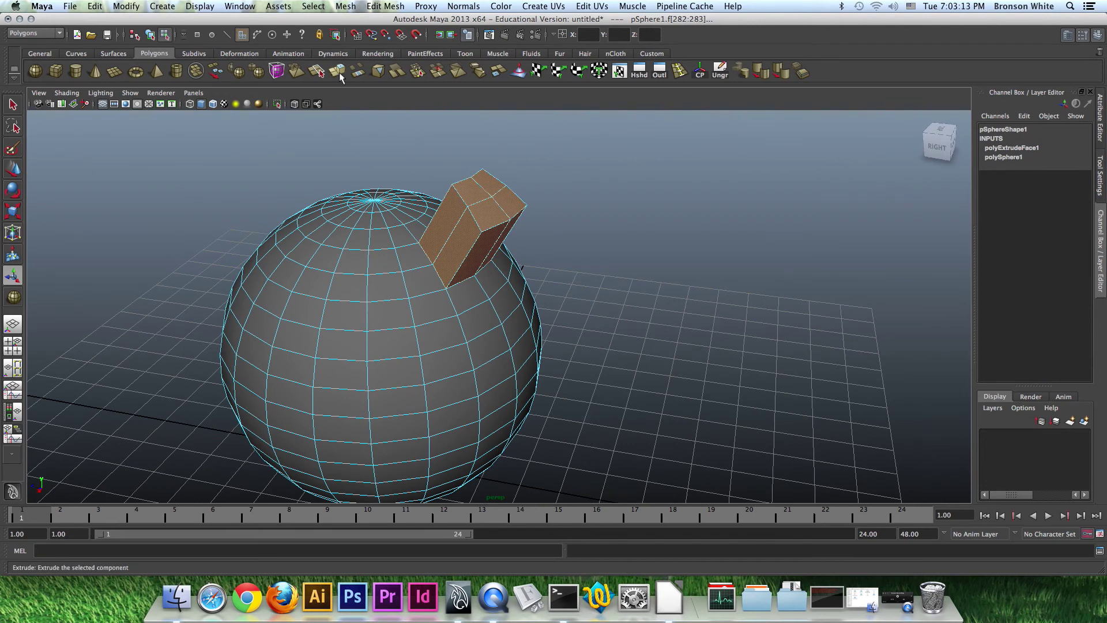
Step: Extrude the selected block faces together away from the sphere, translating them about -1.28 in world Z
click(339, 73)
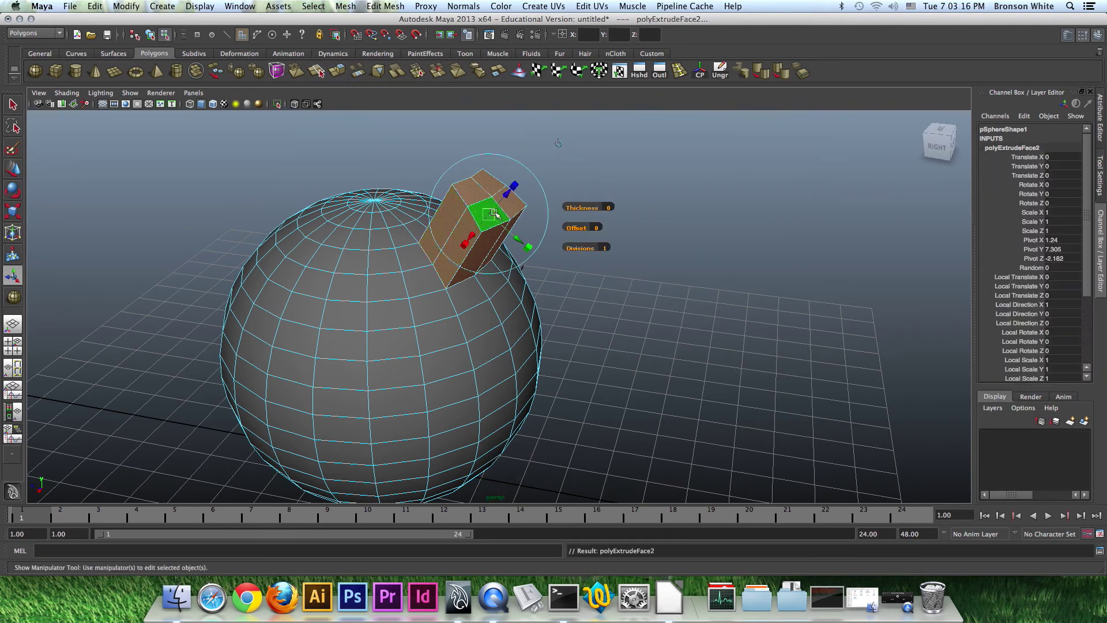
drag(508, 198, 501, 312)
alt+drag(537, 258, 508, 314)
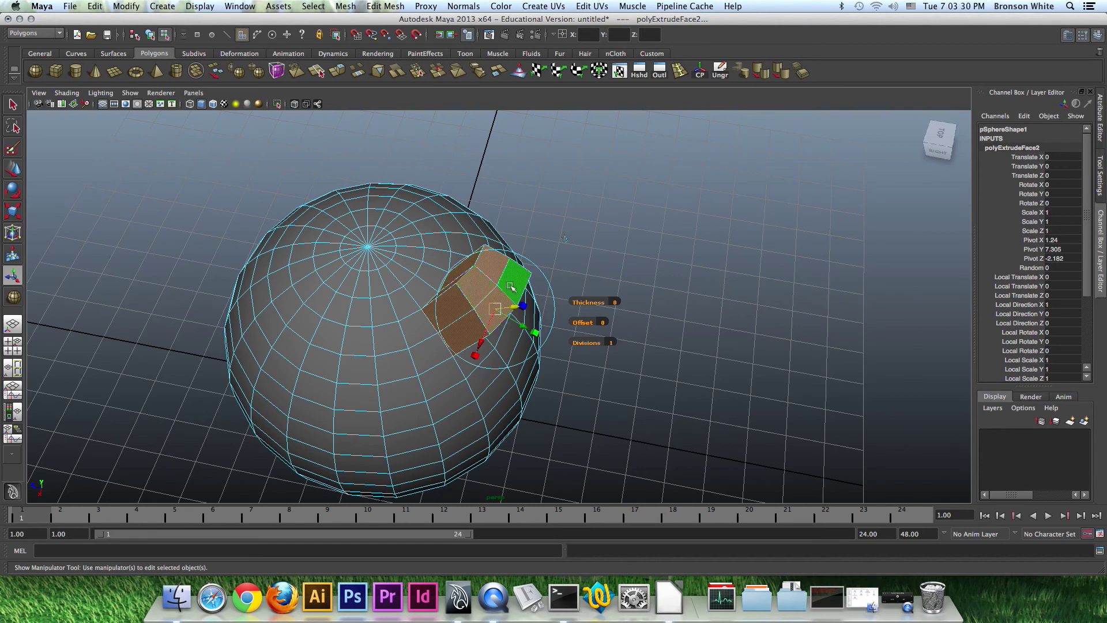
alt+drag(511, 287, 521, 213)
alt+drag(533, 273, 571, 307)
click(517, 188)
key(ctrl+z)
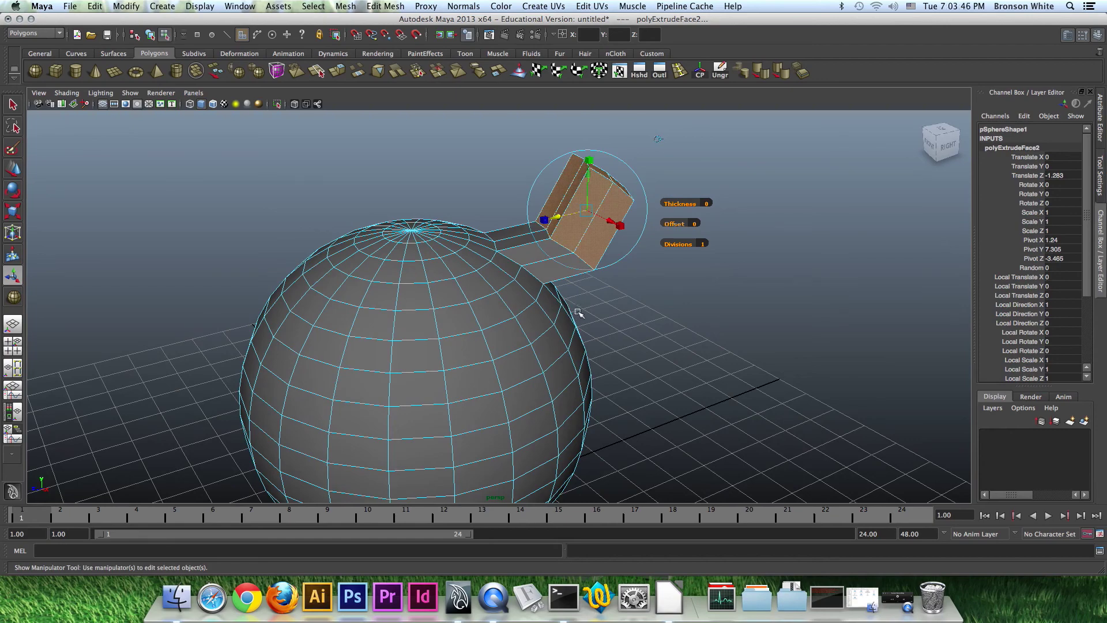
click(898, 598)
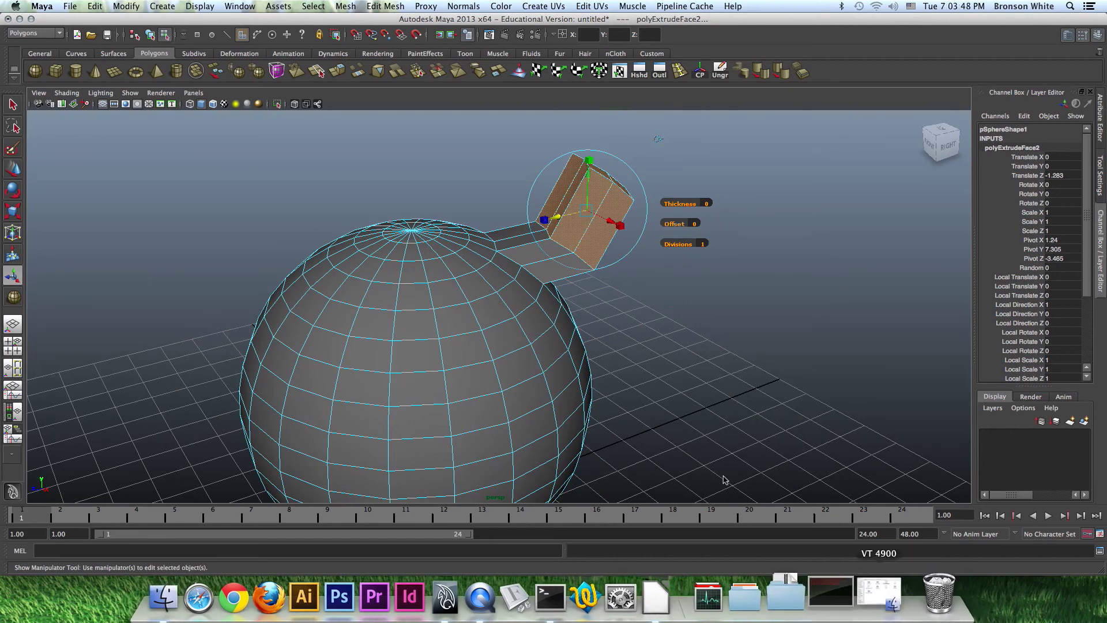